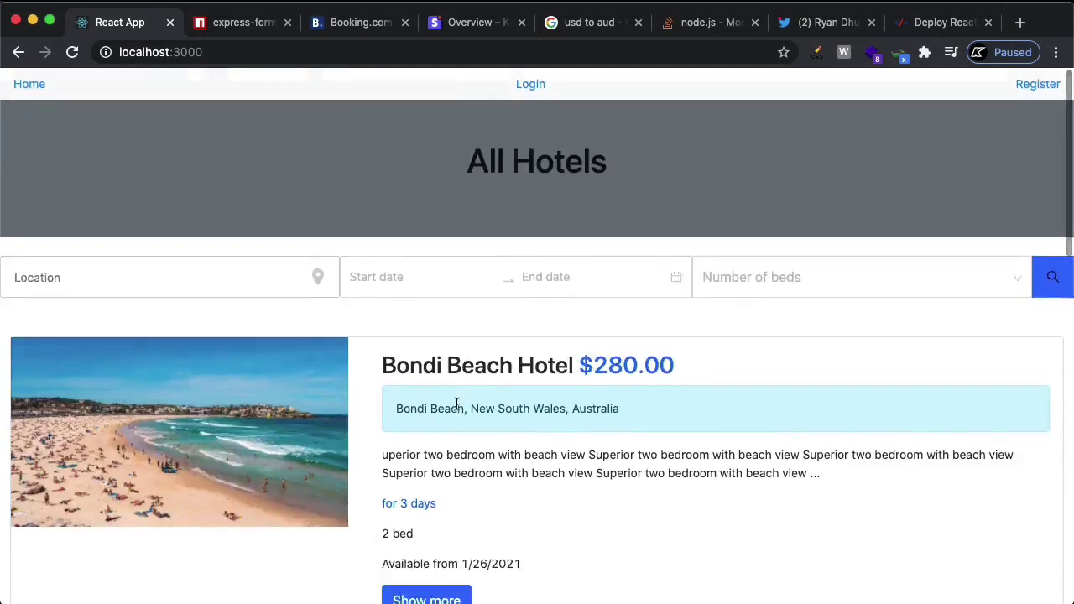
{"action": "scroll", "coordinate": [457, 403], "scroll_direction": "down", "scroll_amount": 3}
Step: Log in as the buyer through the Bondi Beach Hotel's Login to Book prompt
{"action": "left_click", "coordinate": [427, 400]}
{"action": "left_click", "coordinate": [643, 564]}
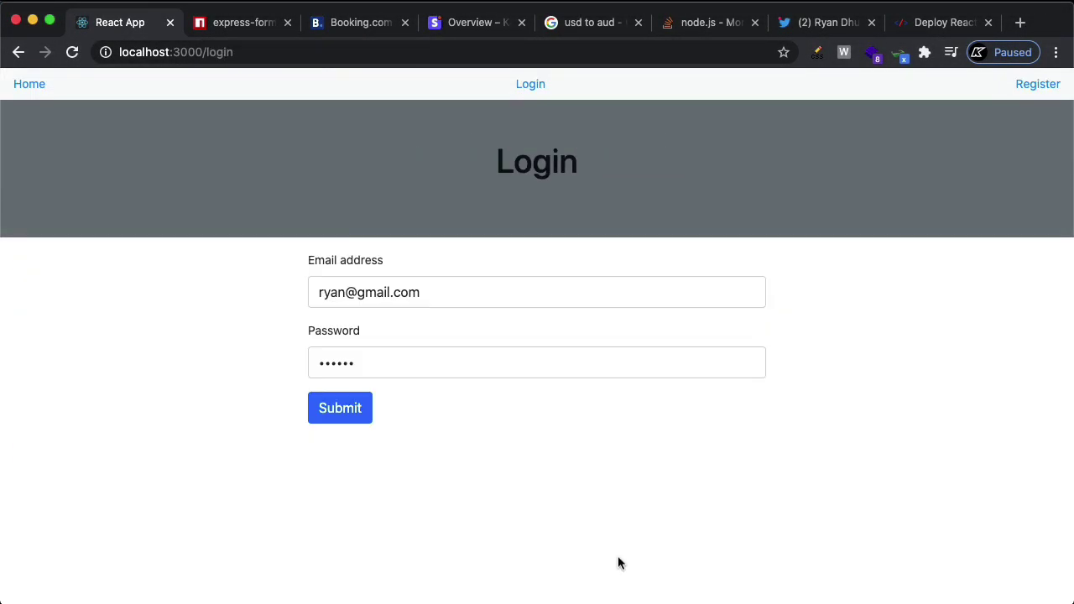
{"action": "left_click", "coordinate": [347, 294]}
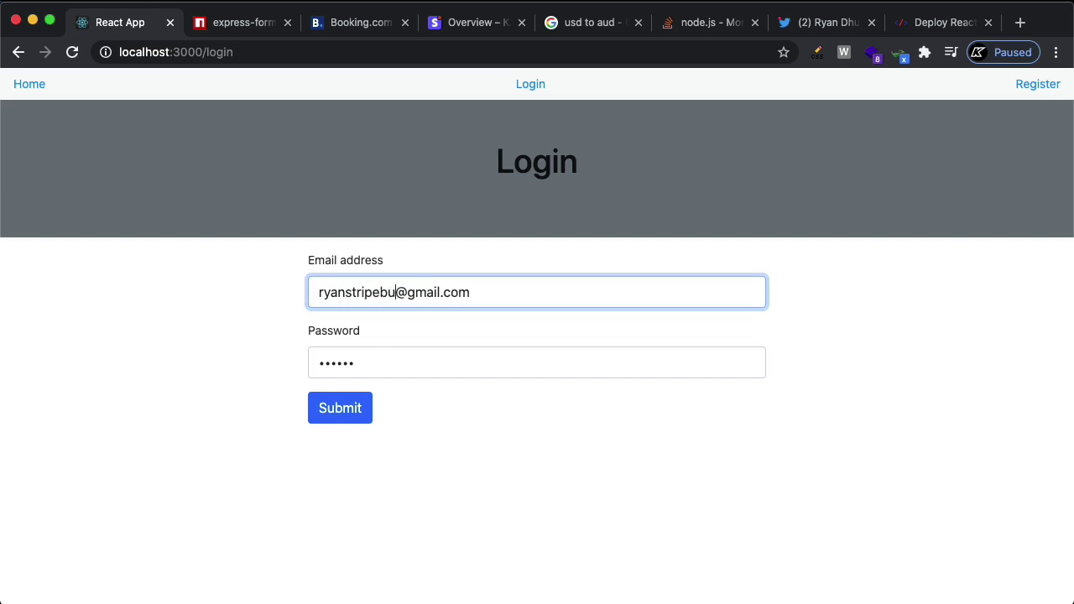
{"action": "left_click", "coordinate": [348, 426]}
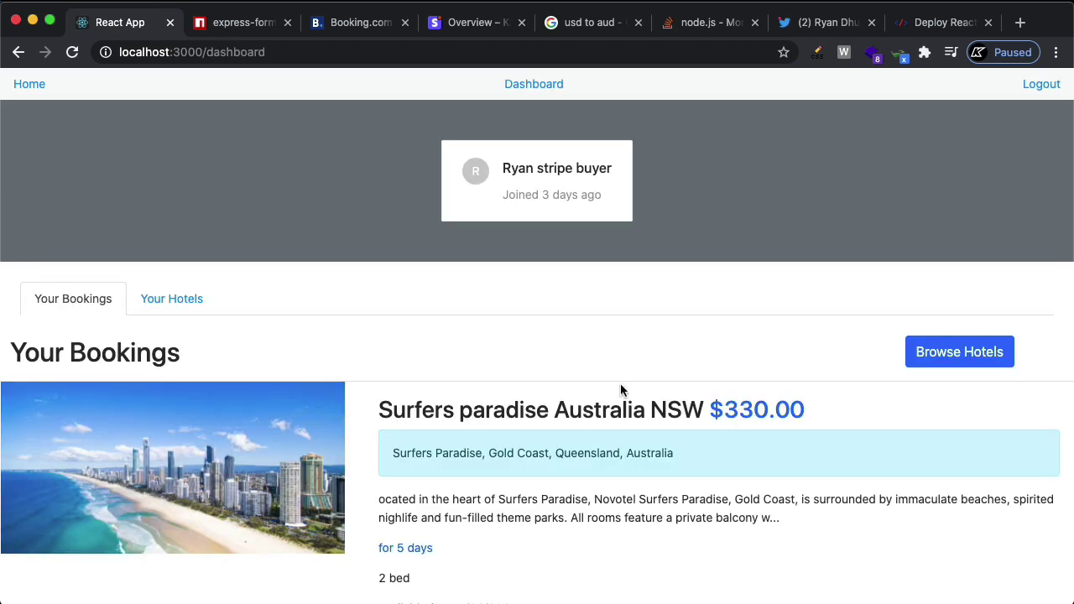
{"action": "scroll", "coordinate": [620, 382], "scroll_direction": "down", "scroll_amount": 3}
Step: Check the Surfers paradise booking's payment info, then view the Your Hotels payouts tab
{"action": "left_click", "coordinate": [453, 436]}
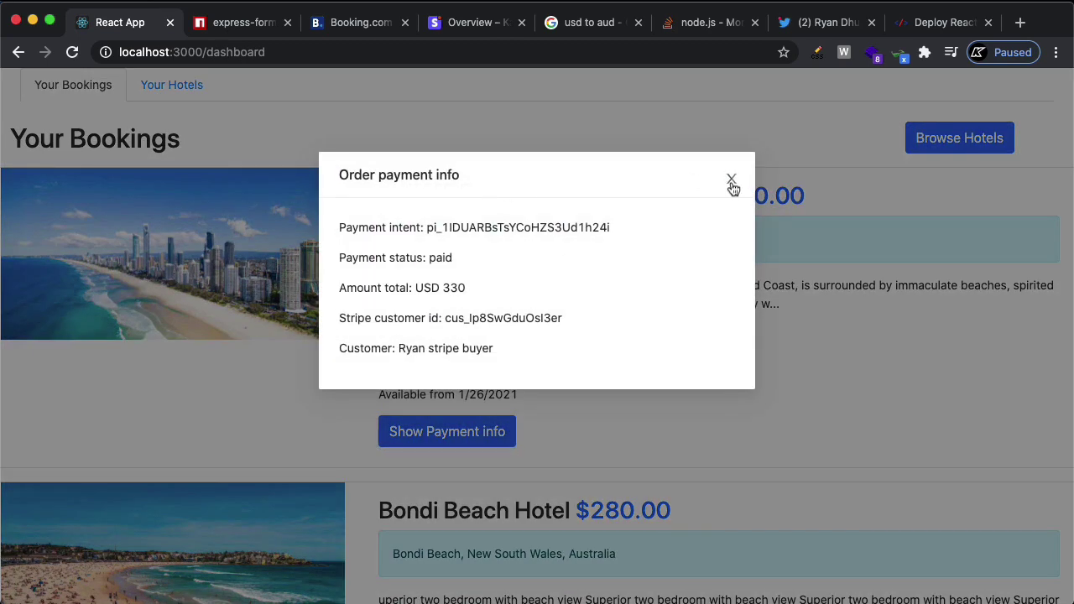
{"action": "left_click", "coordinate": [731, 180]}
{"action": "scroll", "coordinate": [173, 168], "scroll_direction": "up", "scroll_amount": 4}
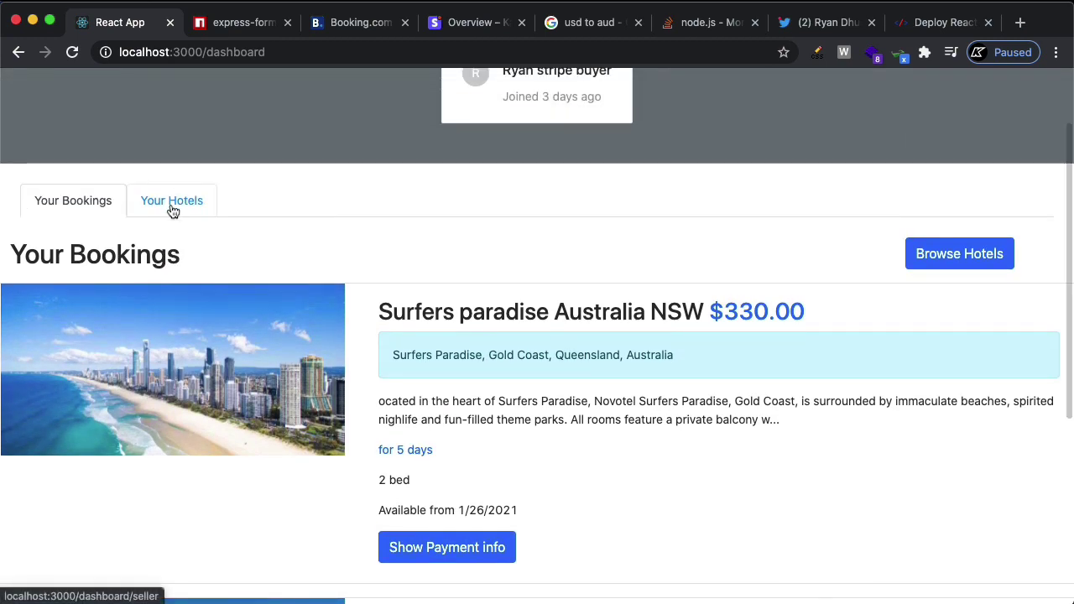
{"action": "left_click", "coordinate": [172, 200]}
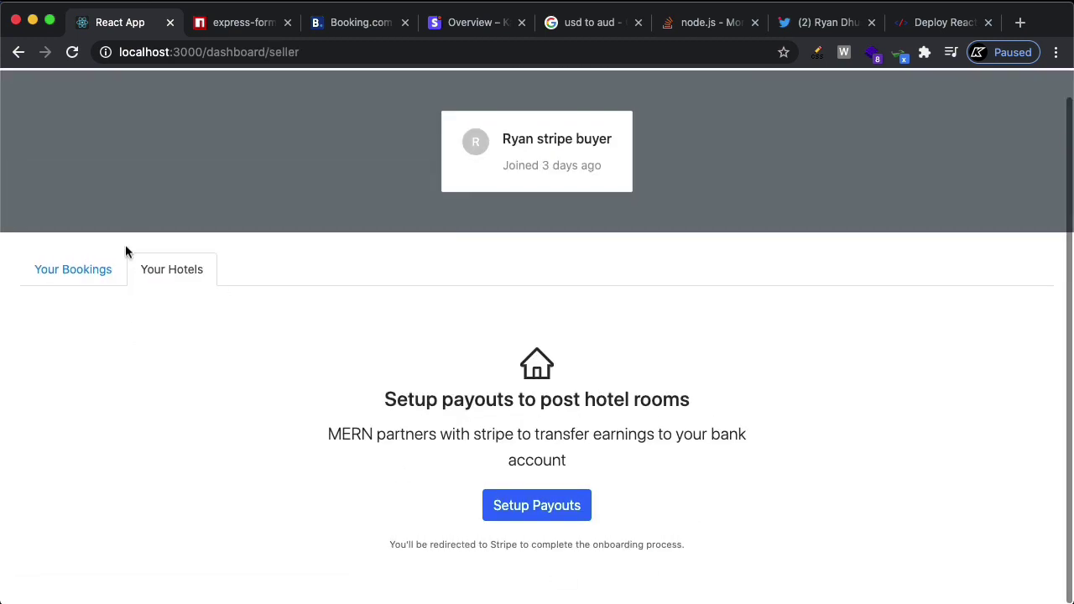
{"action": "scroll", "coordinate": [125, 245], "scroll_direction": "up", "scroll_amount": 2}
Step: Return to All Hotels and view the already-booked Bondi Beach Hotel details
{"action": "left_click", "coordinate": [29, 84]}
{"action": "scroll", "coordinate": [555, 379], "scroll_direction": "down", "scroll_amount": 3}
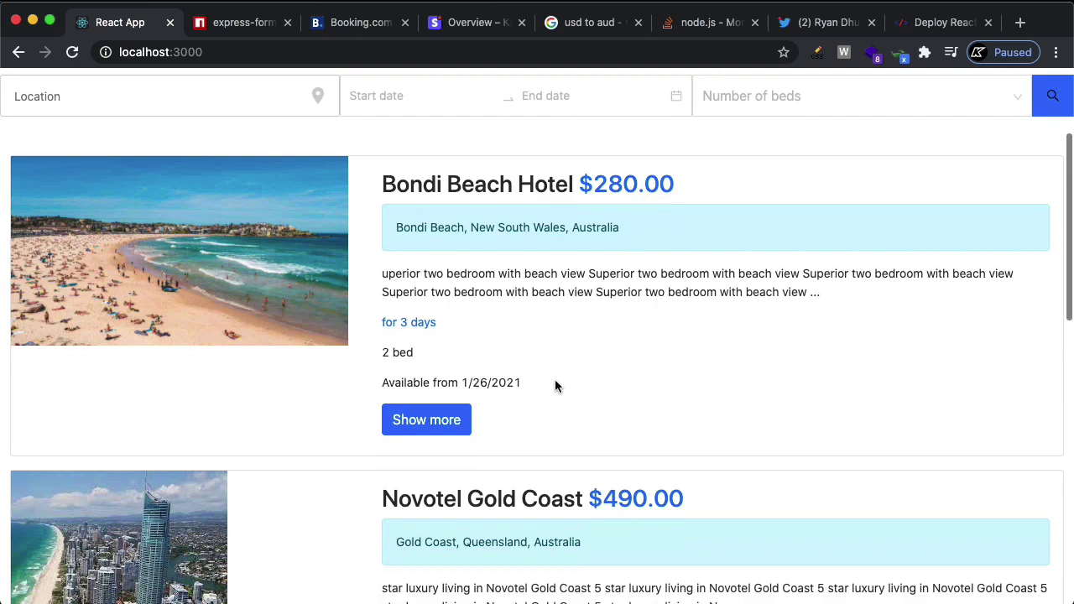
{"action": "left_click", "coordinate": [424, 405]}
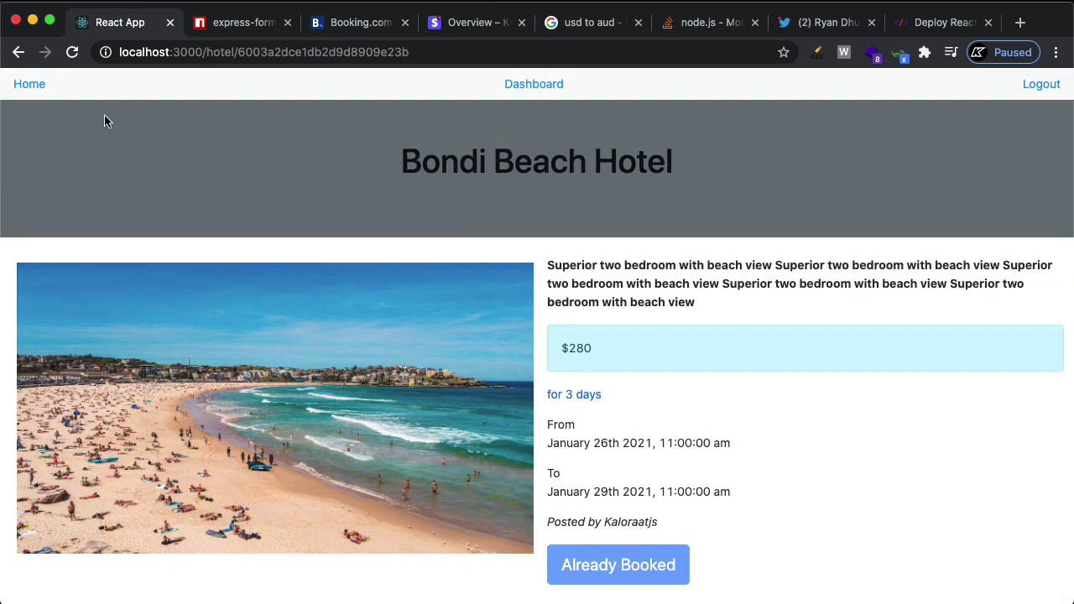
{"action": "left_click", "coordinate": [30, 84]}
{"action": "scroll", "coordinate": [522, 386], "scroll_direction": "down", "scroll_amount": 5}
{"action": "scroll", "coordinate": [522, 386], "scroll_direction": "down", "scroll_amount": 4}
Step: Check Surfers paradise, then book New Castle Pub to reach its $150 checkout
{"action": "left_click", "coordinate": [425, 519]}
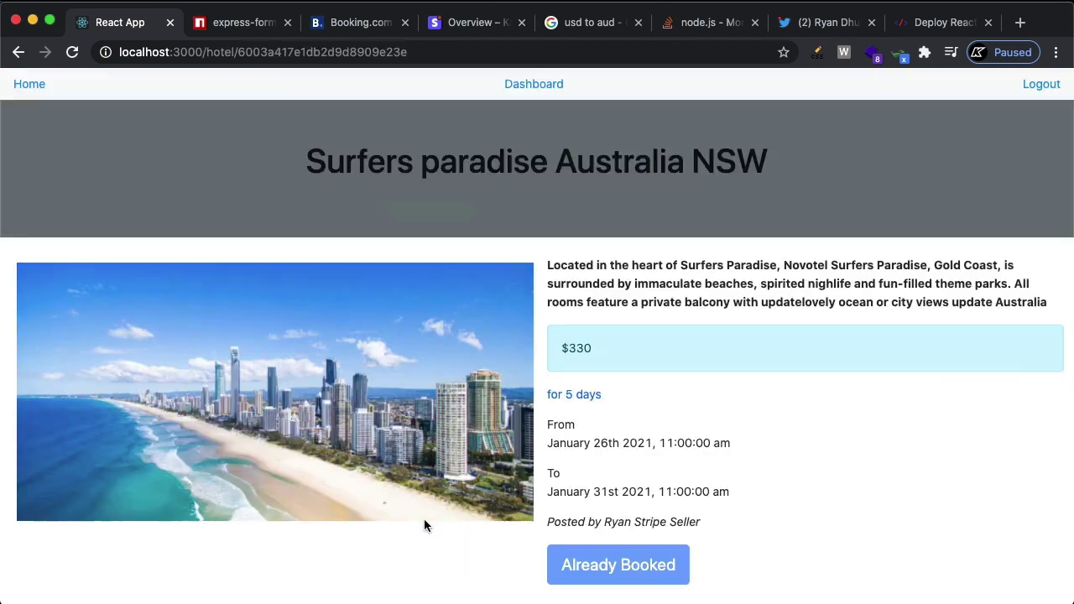
{"action": "left_click", "coordinate": [29, 84]}
{"action": "scroll", "coordinate": [602, 358], "scroll_direction": "down", "scroll_amount": 10}
{"action": "left_click", "coordinate": [425, 566]}
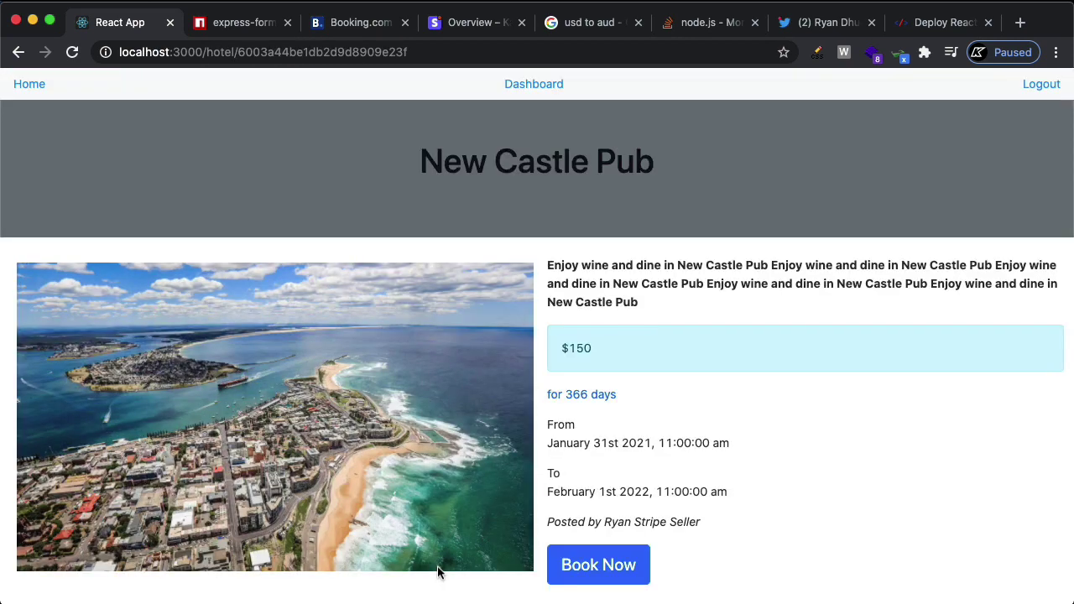
{"action": "left_click", "coordinate": [595, 559]}
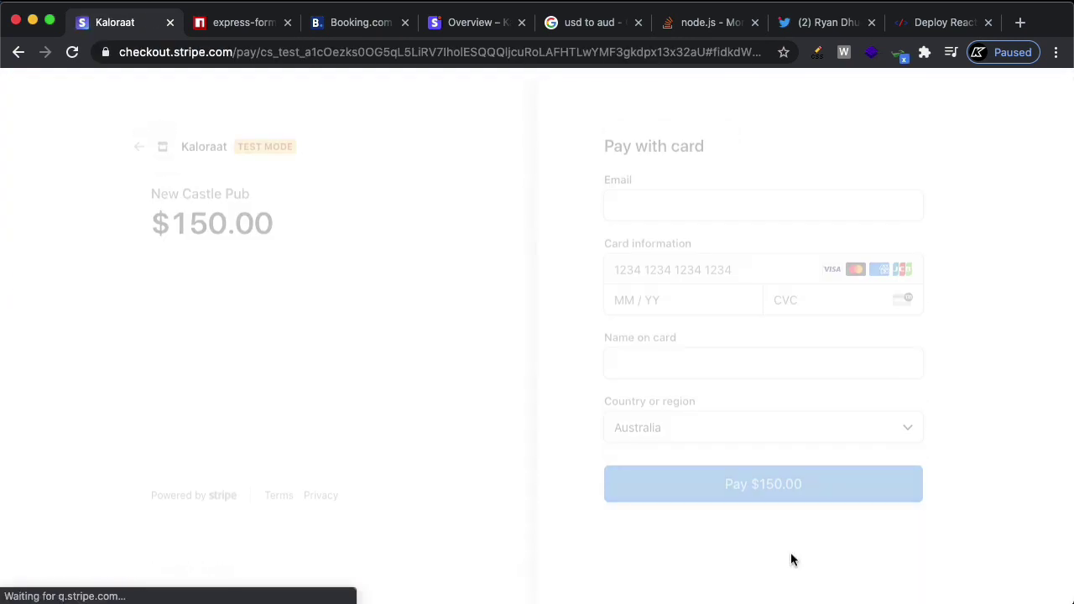
Step: Enter the buyer's email, test card number, expiry, CVC and name on card
{"action": "left_click", "coordinate": [674, 210]}
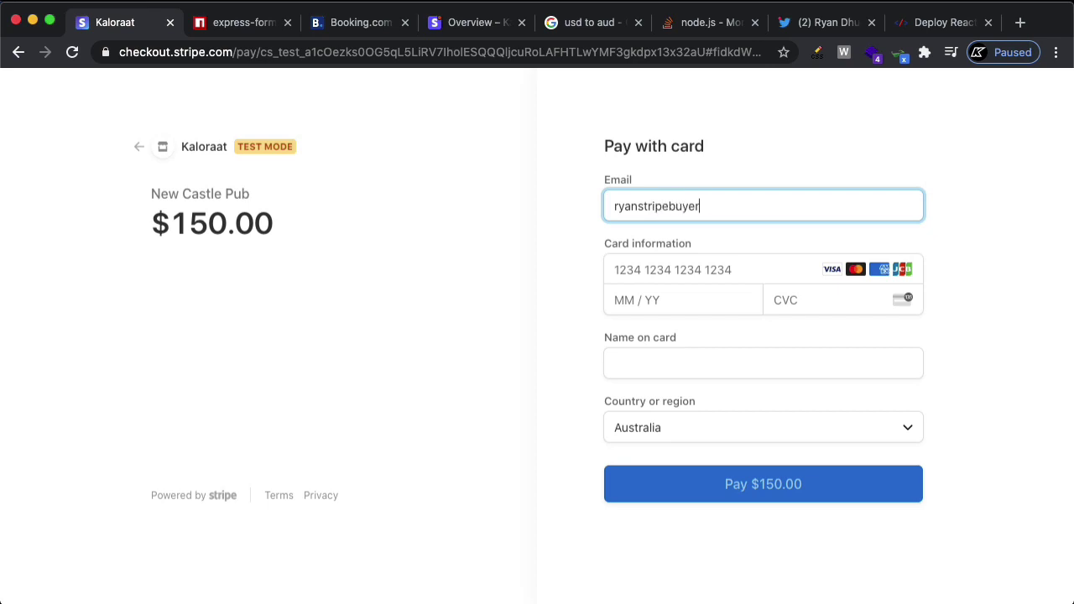
{"action": "type", "text": ".com"}
{"action": "key", "text": "Tab"}
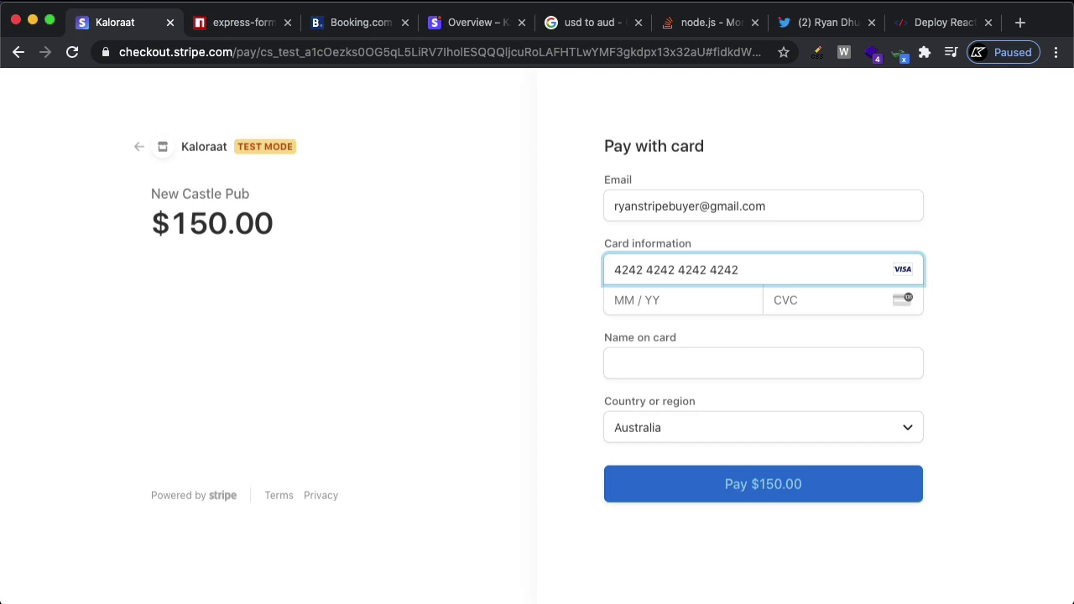
{"action": "left_click", "coordinate": [625, 300]}
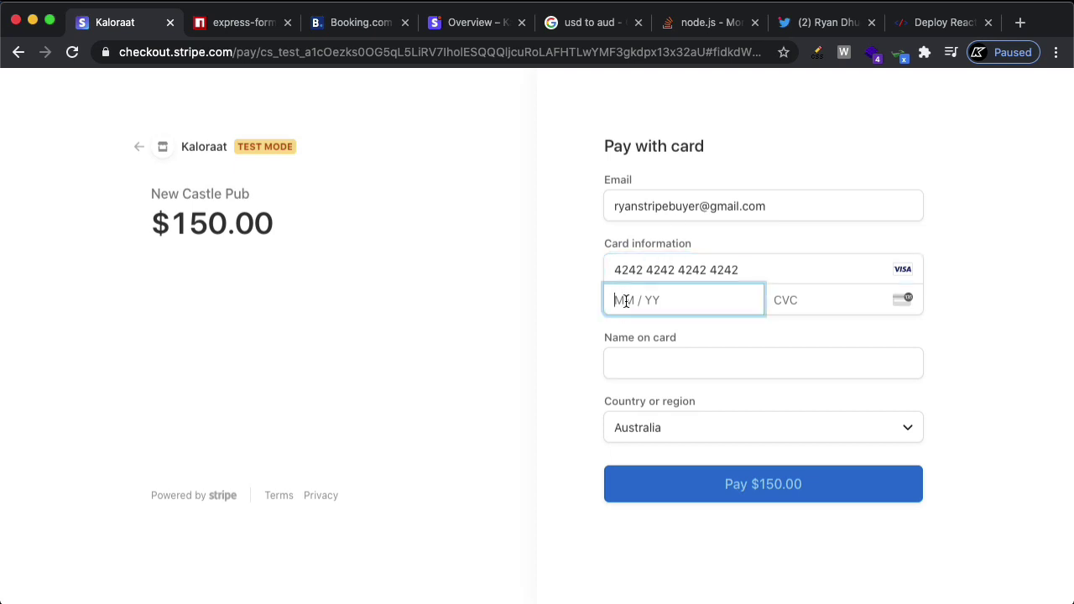
{"action": "left_click", "coordinate": [794, 302]}
{"action": "type", "text": "222"}
{"action": "left_click", "coordinate": [716, 362]}
{"action": "type", "text": "n St"}
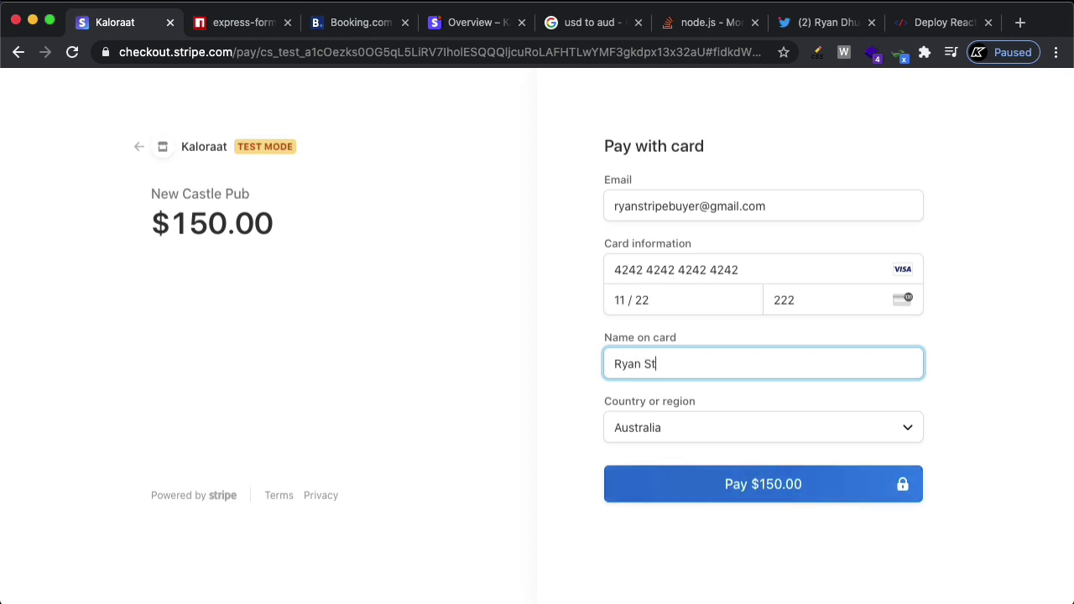
{"action": "type", "text": "ripe Buyer"}
Step: Pay $150.00, then view and close the New Castle Pub booking's payment info
{"action": "left_click", "coordinate": [806, 482]}
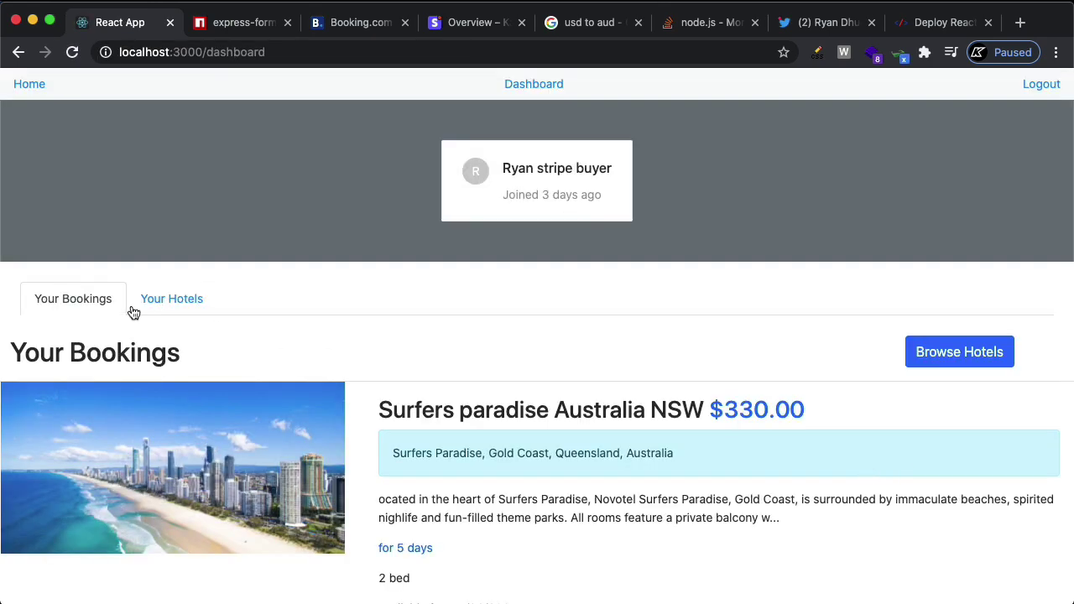
{"action": "scroll", "coordinate": [586, 300], "scroll_direction": "down", "scroll_amount": 4}
{"action": "scroll", "coordinate": [585, 300], "scroll_direction": "down", "scroll_amount": 4}
{"action": "scroll", "coordinate": [762, 376], "scroll_direction": "down", "scroll_amount": 5}
{"action": "scroll", "coordinate": [762, 377], "scroll_direction": "down", "scroll_amount": 4}
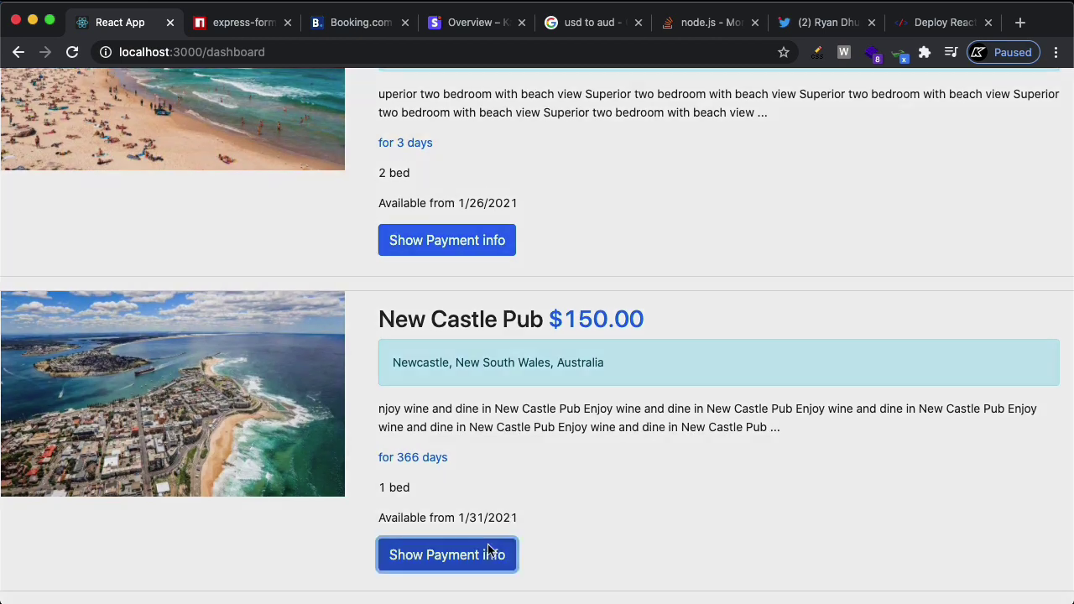
{"action": "left_click", "coordinate": [487, 550]}
{"action": "left_click", "coordinate": [773, 197]}
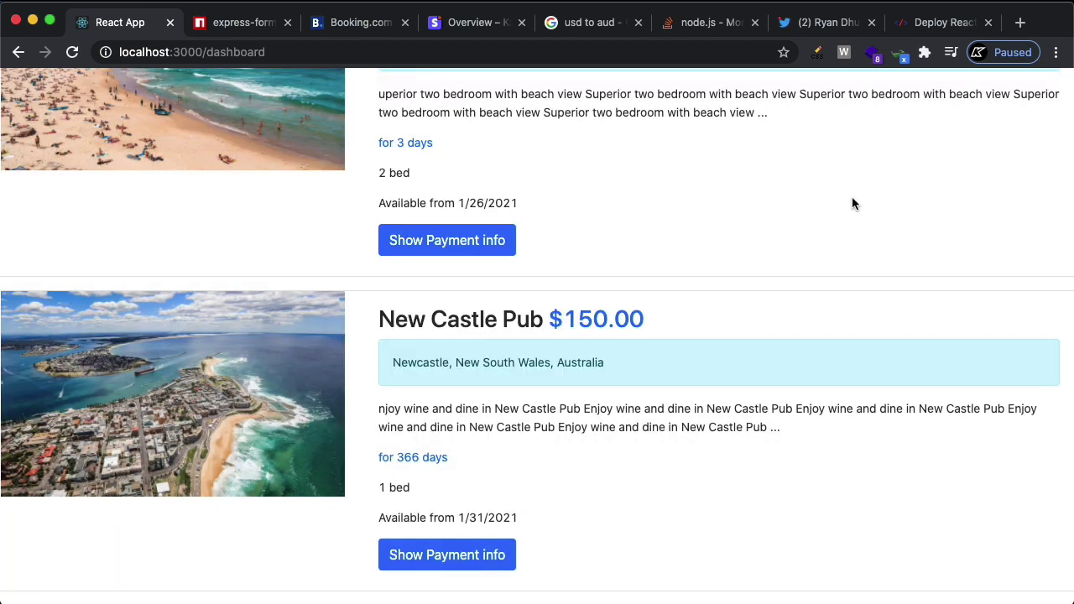
{"action": "scroll", "coordinate": [852, 196], "scroll_direction": "up", "scroll_amount": 10}
Step: Search Bondi Beach, New South Wales for 26–29 January with a bed count chosen
{"action": "left_click", "coordinate": [938, 360]}
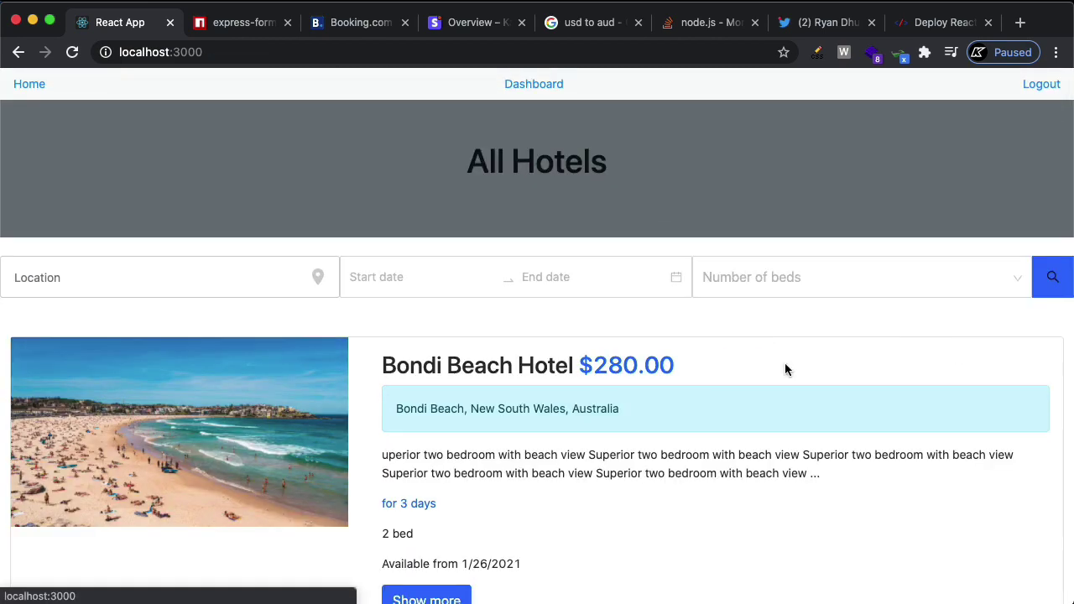
{"action": "scroll", "coordinate": [601, 379], "scroll_direction": "down", "scroll_amount": 3}
{"action": "scroll", "coordinate": [601, 380], "scroll_direction": "up", "scroll_amount": 3}
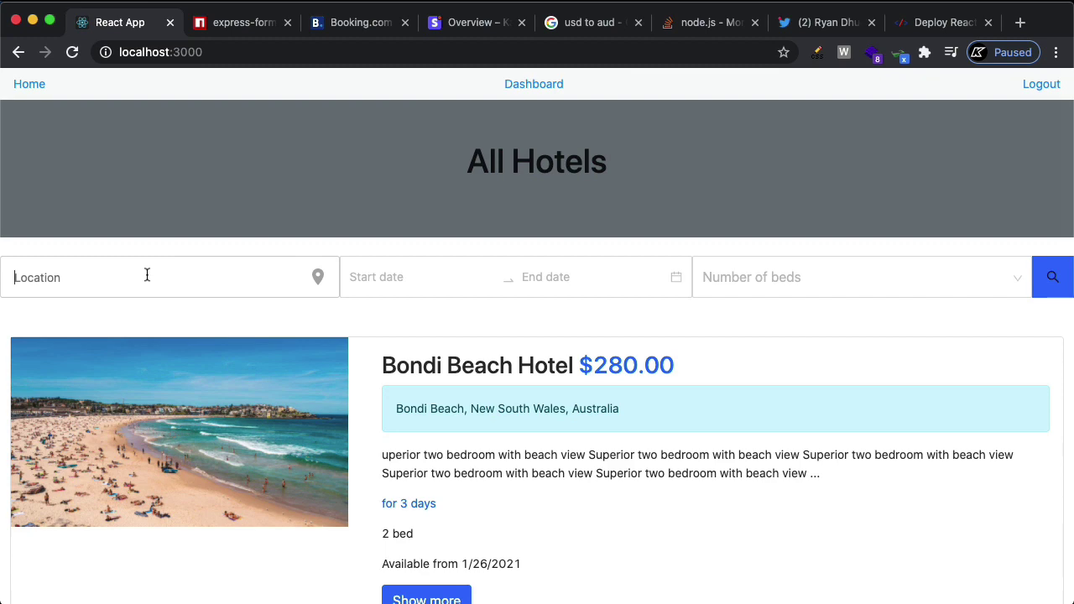
{"action": "type", "text": "bondi bea"}
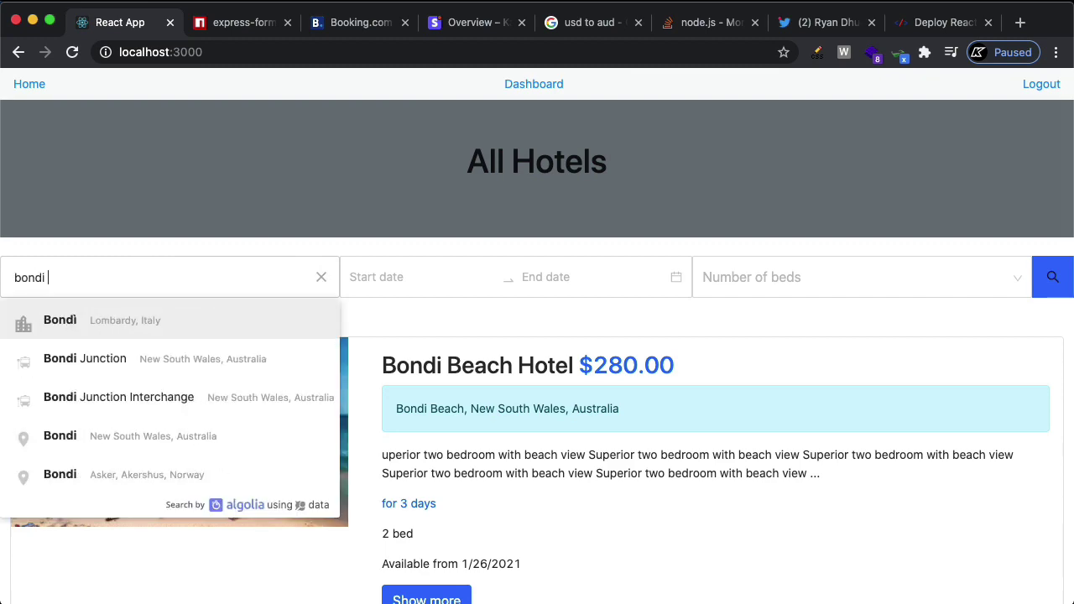
{"action": "type", "text": "c"}
{"action": "left_click", "coordinate": [142, 323]}
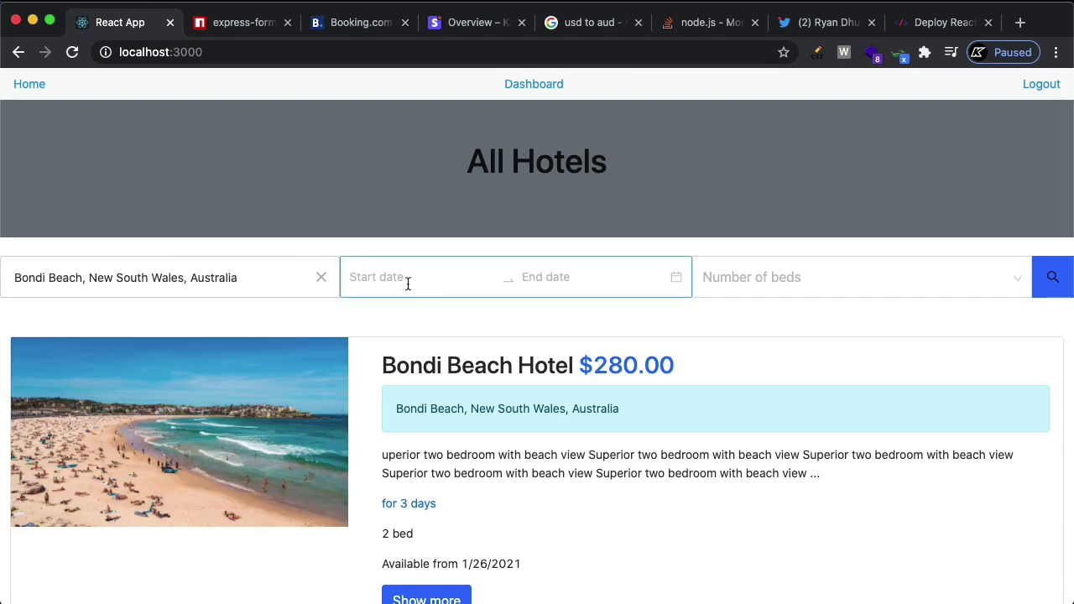
{"action": "left_click", "coordinate": [411, 277]}
{"action": "left_click", "coordinate": [515, 489]}
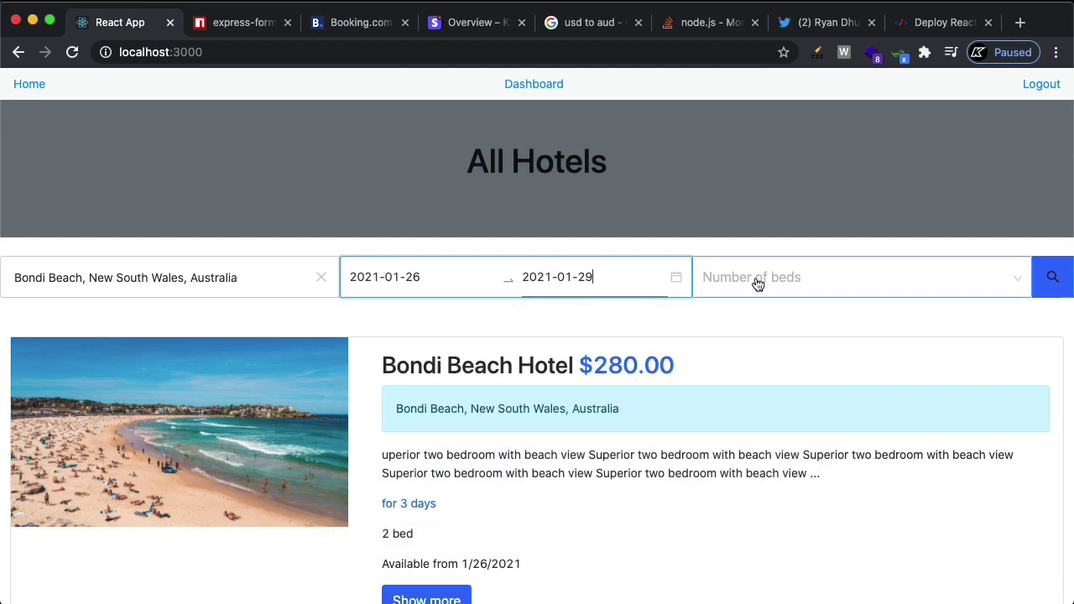
{"action": "left_click", "coordinate": [756, 277]}
{"action": "left_click", "coordinate": [738, 372]}
{"action": "left_click", "coordinate": [1052, 278]}
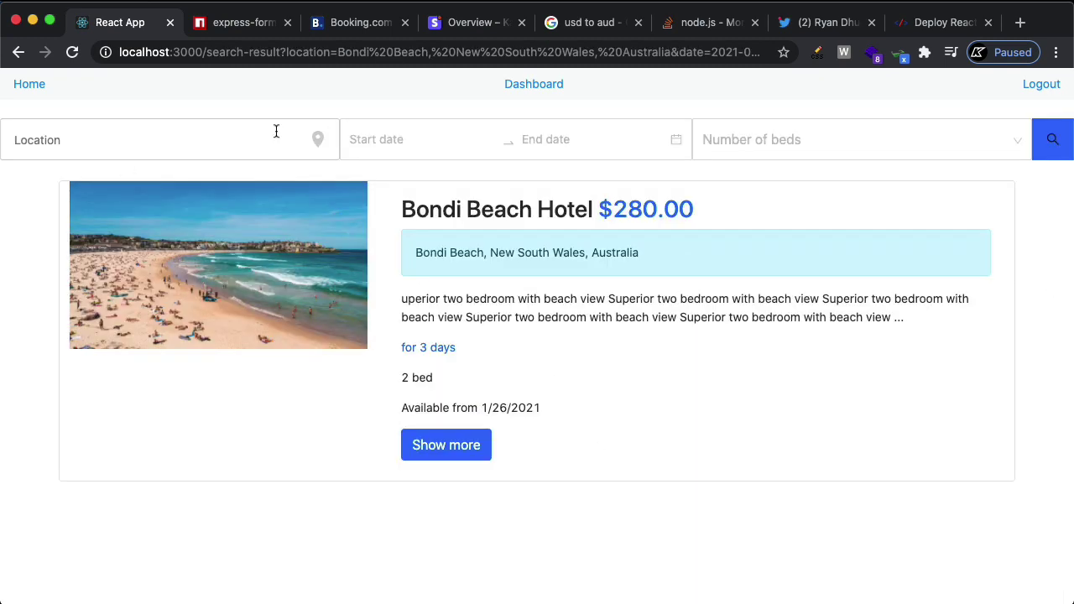
Step: Search Newcastle for one bed, 31 January to 1 February, then return to the dashboard
{"action": "left_click", "coordinate": [101, 149]}
{"action": "type", "text": "new ca"}
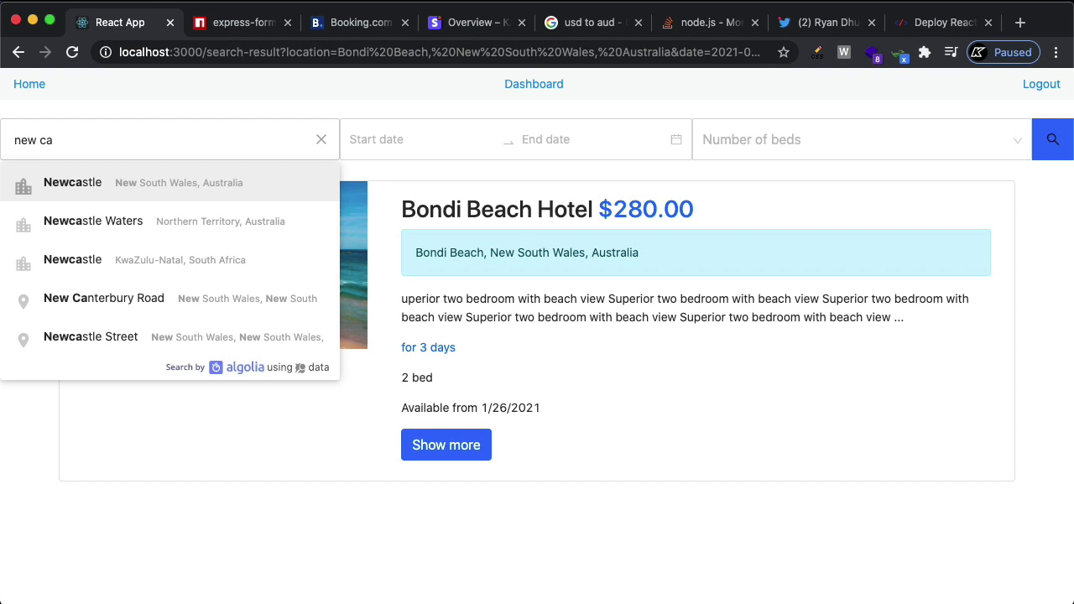
{"action": "left_click", "coordinate": [72, 182]}
{"action": "left_click", "coordinate": [420, 140]}
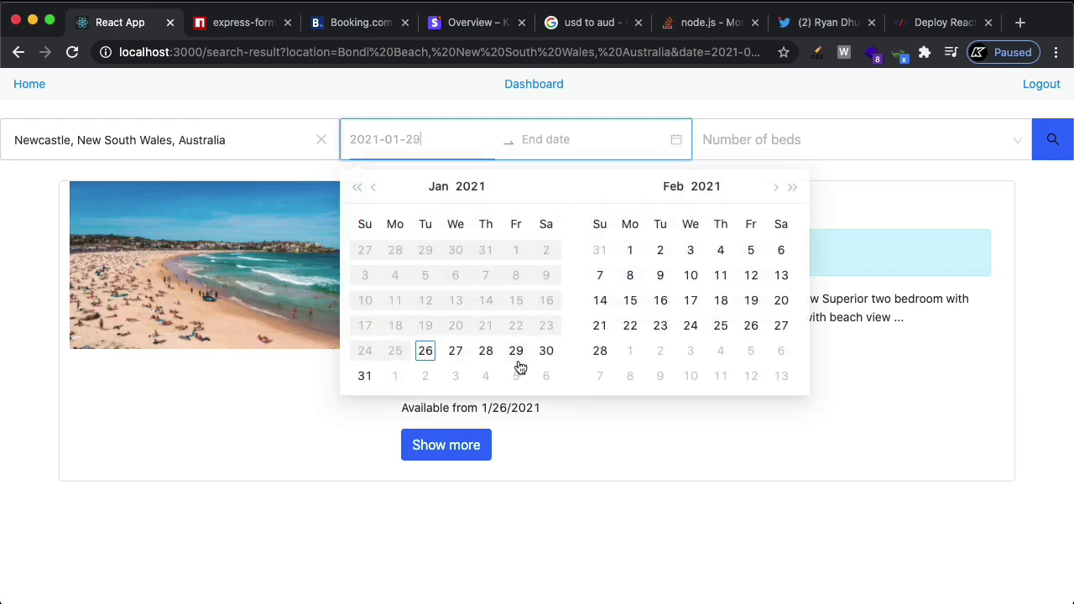
{"action": "left_click", "coordinate": [364, 376]}
{"action": "left_click", "coordinate": [631, 250]}
{"action": "left_click", "coordinate": [789, 139]}
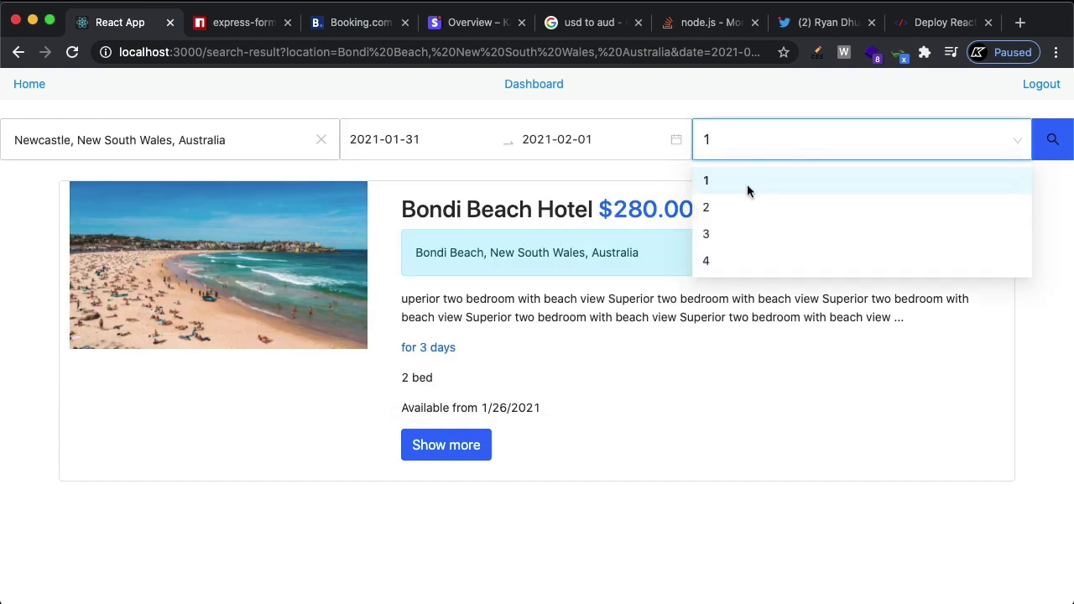
{"action": "left_click", "coordinate": [709, 178]}
{"action": "left_click", "coordinate": [1049, 143]}
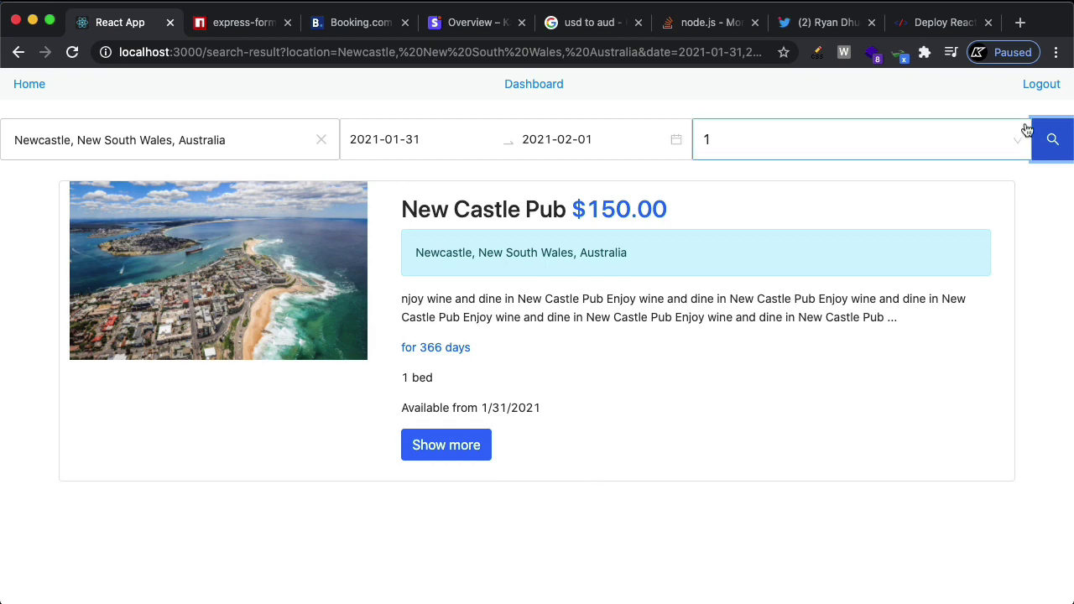
{"action": "left_click", "coordinate": [29, 84]}
{"action": "left_click", "coordinate": [534, 84]}
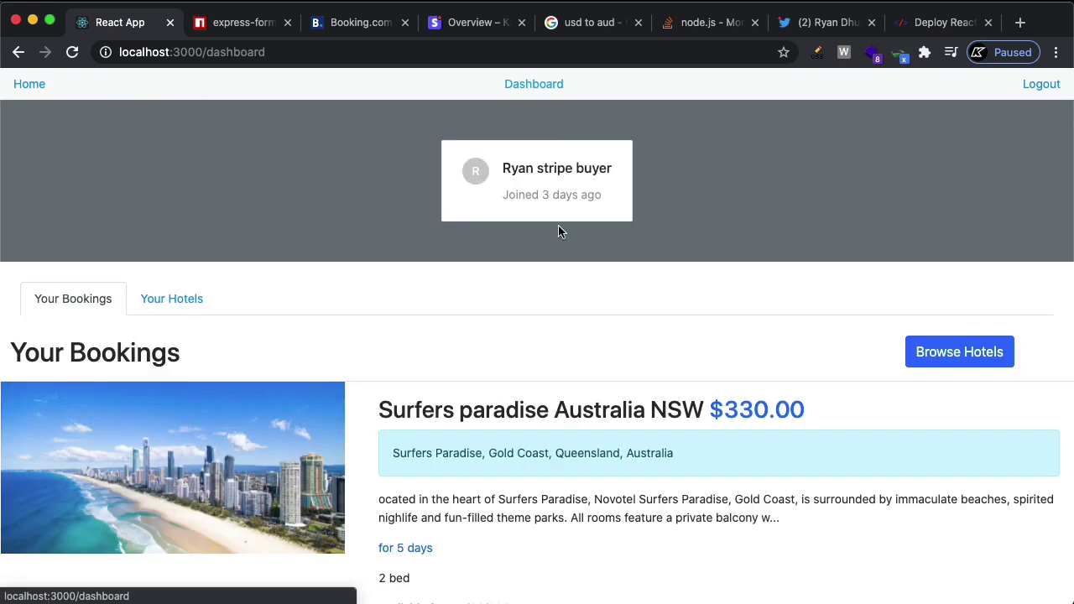
Step: Log out of the buyer account and log in with the seller credentials
{"action": "left_click", "coordinate": [1042, 84]}
{"action": "left_click", "coordinate": [344, 292]}
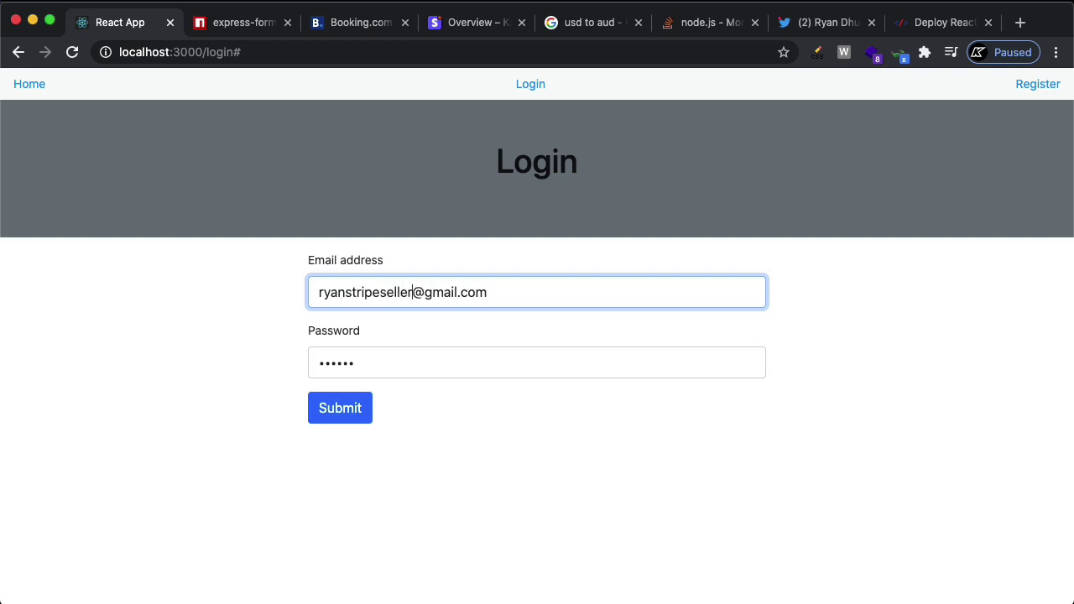
{"action": "left_click", "coordinate": [340, 408]}
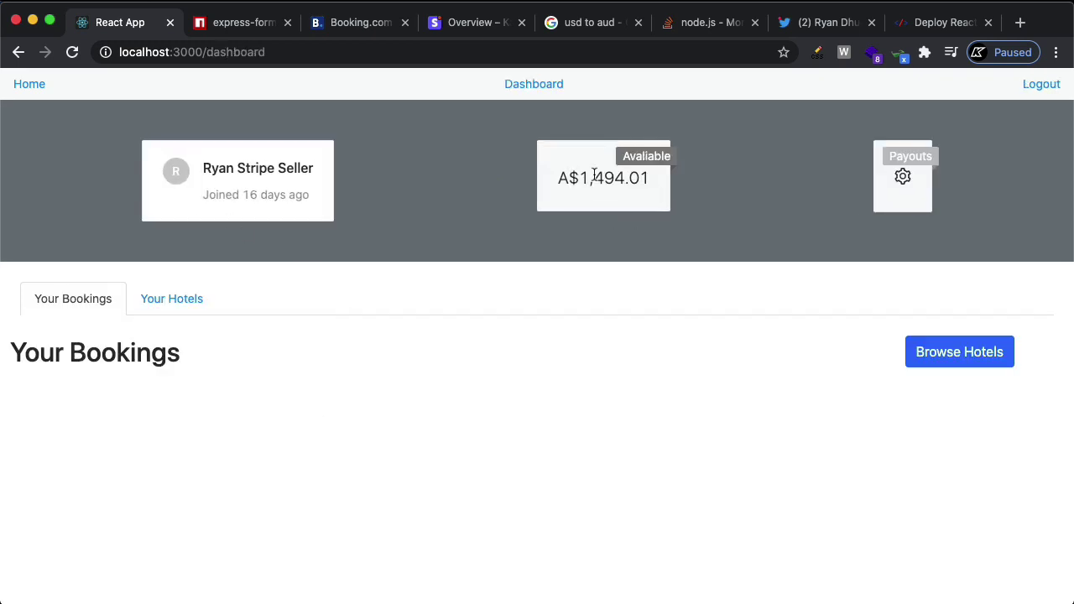
Step: Retitle Surfers paradise to 'Surfers paradise Australia NSW updated' and save it
{"action": "left_click", "coordinate": [171, 299]}
{"action": "scroll", "coordinate": [504, 366], "scroll_direction": "down", "scroll_amount": 5}
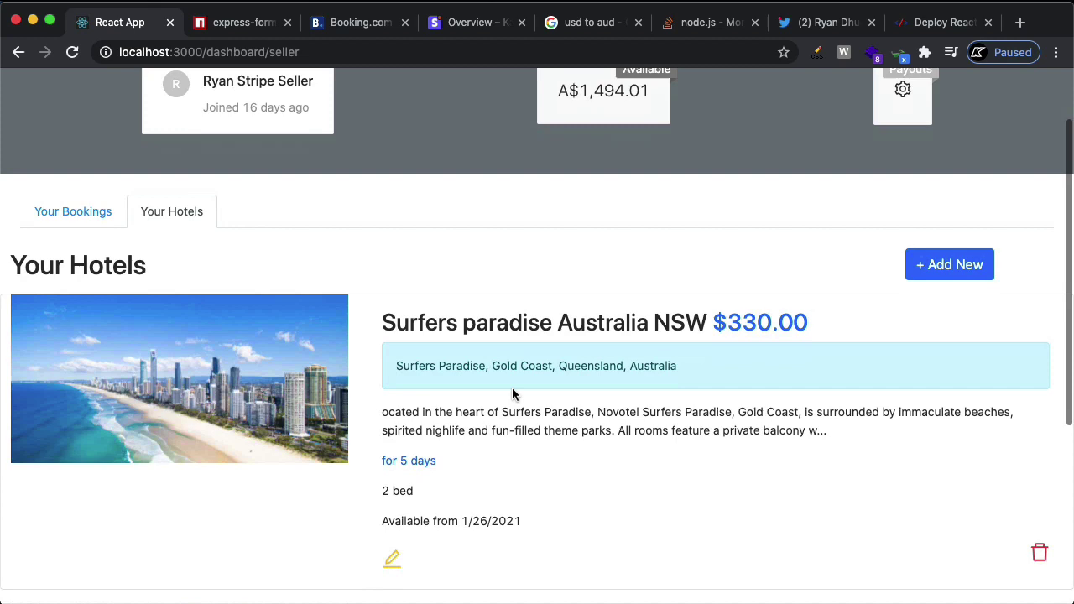
{"action": "scroll", "coordinate": [503, 366], "scroll_direction": "down", "scroll_amount": 5}
{"action": "scroll", "coordinate": [722, 360], "scroll_direction": "down", "scroll_amount": 3}
{"action": "scroll", "coordinate": [504, 361], "scroll_direction": "up", "scroll_amount": 5}
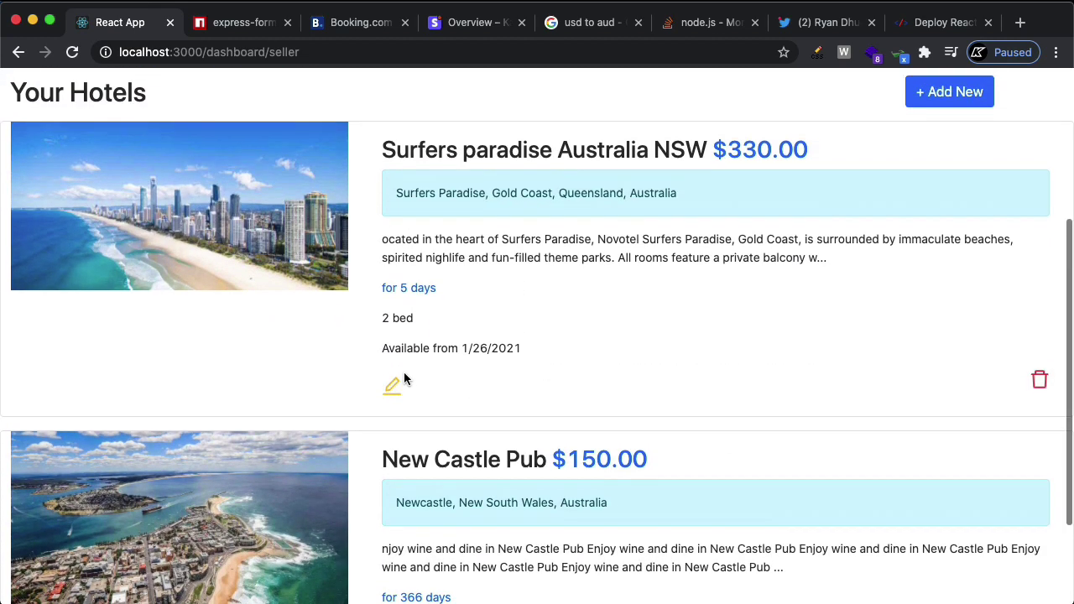
{"action": "left_click", "coordinate": [391, 315]}
{"action": "scroll", "coordinate": [390, 386], "scroll_direction": "down", "scroll_amount": 5}
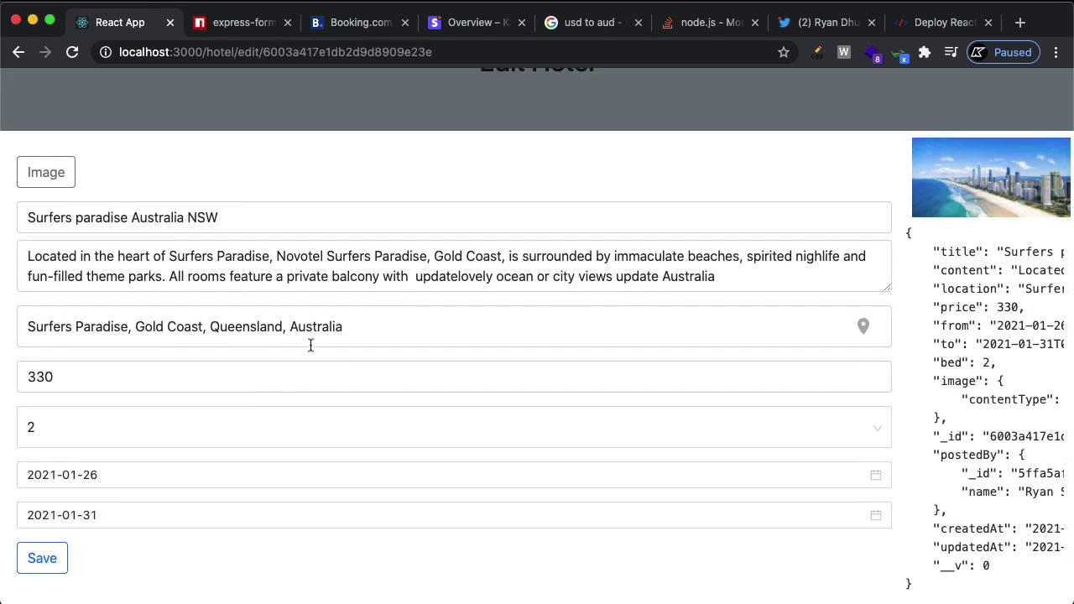
{"action": "scroll", "coordinate": [310, 344], "scroll_direction": "up", "scroll_amount": 5}
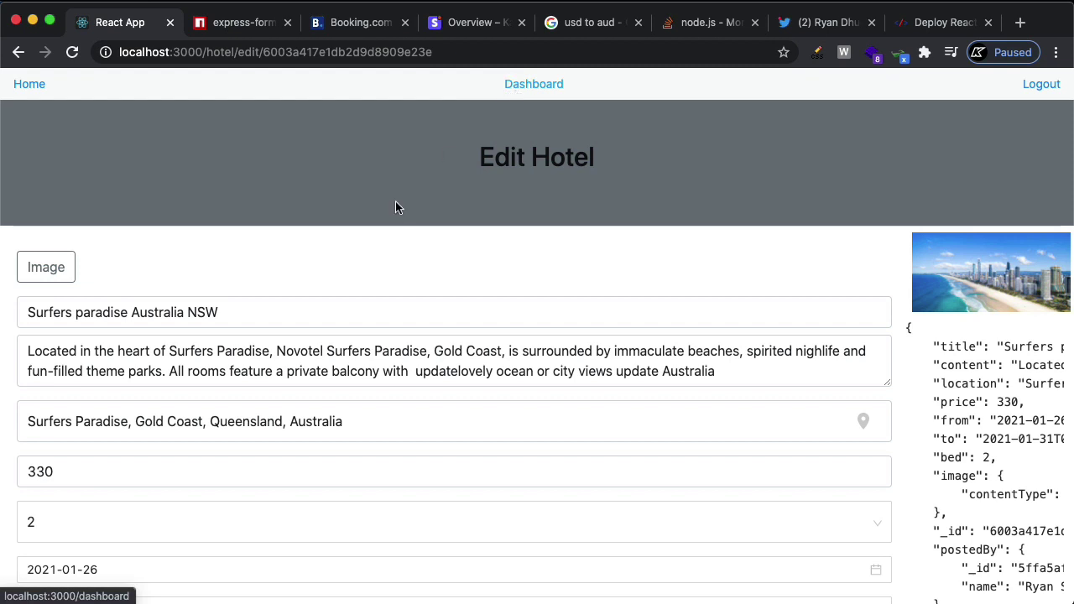
{"action": "left_click", "coordinate": [262, 312]}
{"action": "type", "text": "updated"}
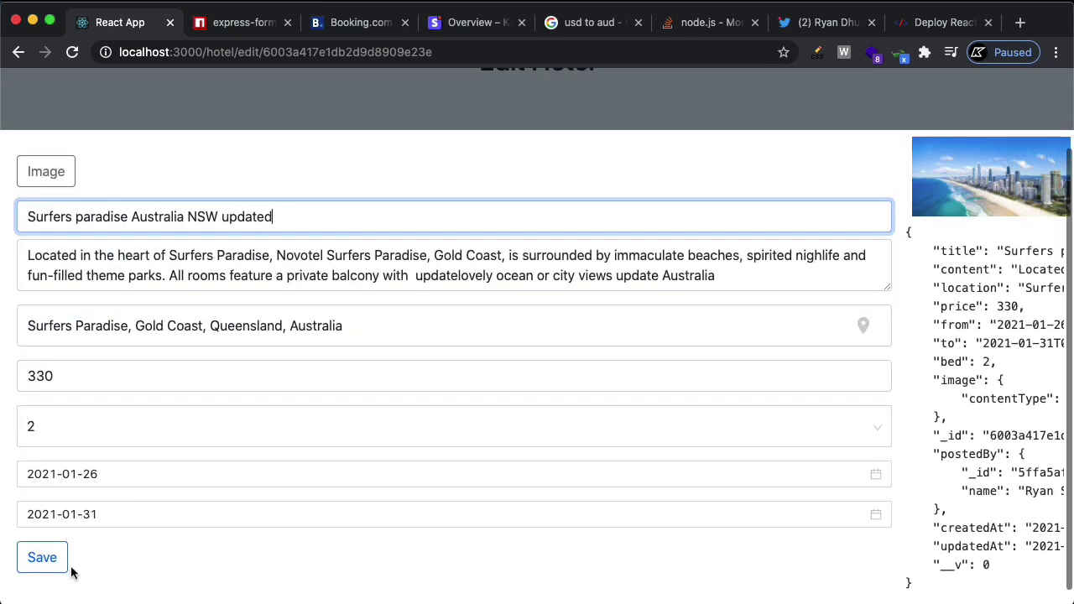
{"action": "left_click", "coordinate": [41, 556]}
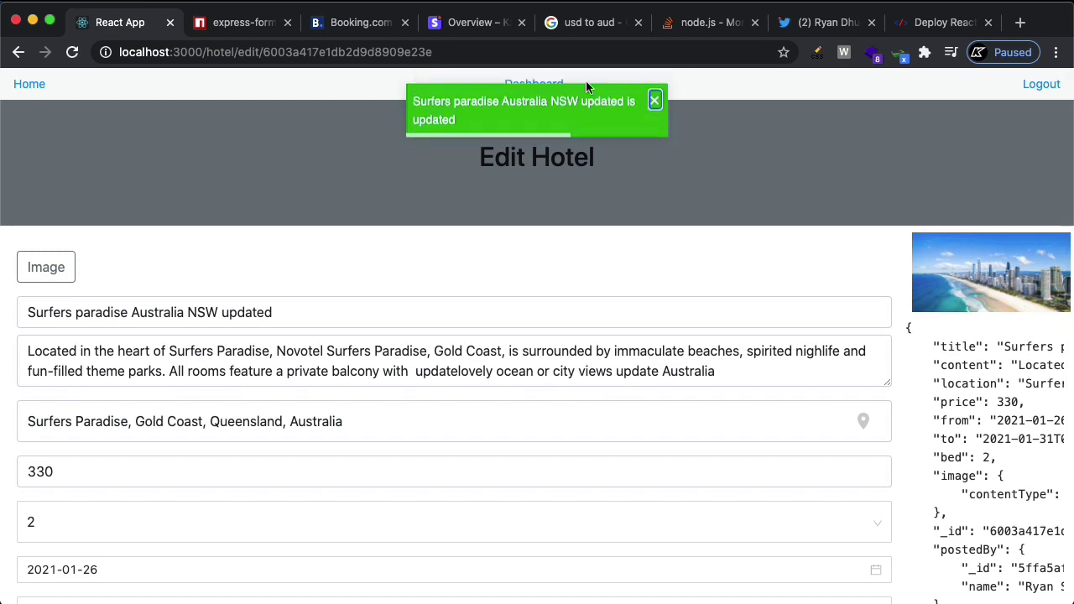
Step: Dismiss the update notice and cancel deleting the Surfers paradise hotel
{"action": "left_click", "coordinate": [655, 102]}
{"action": "left_click", "coordinate": [534, 84]}
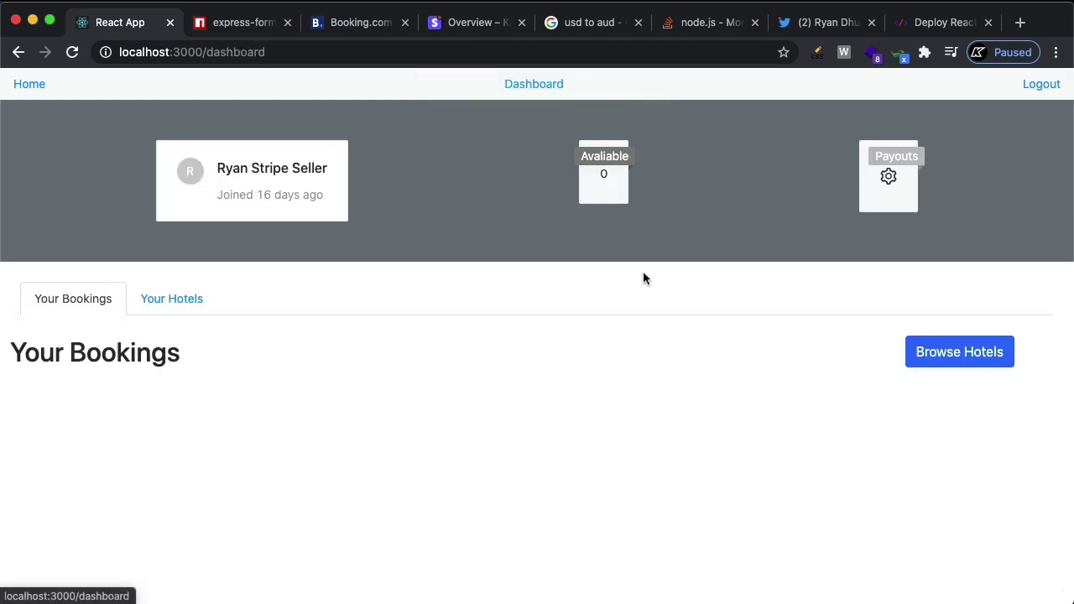
{"action": "left_click", "coordinate": [171, 298]}
{"action": "scroll", "coordinate": [591, 356], "scroll_direction": "down", "scroll_amount": 3}
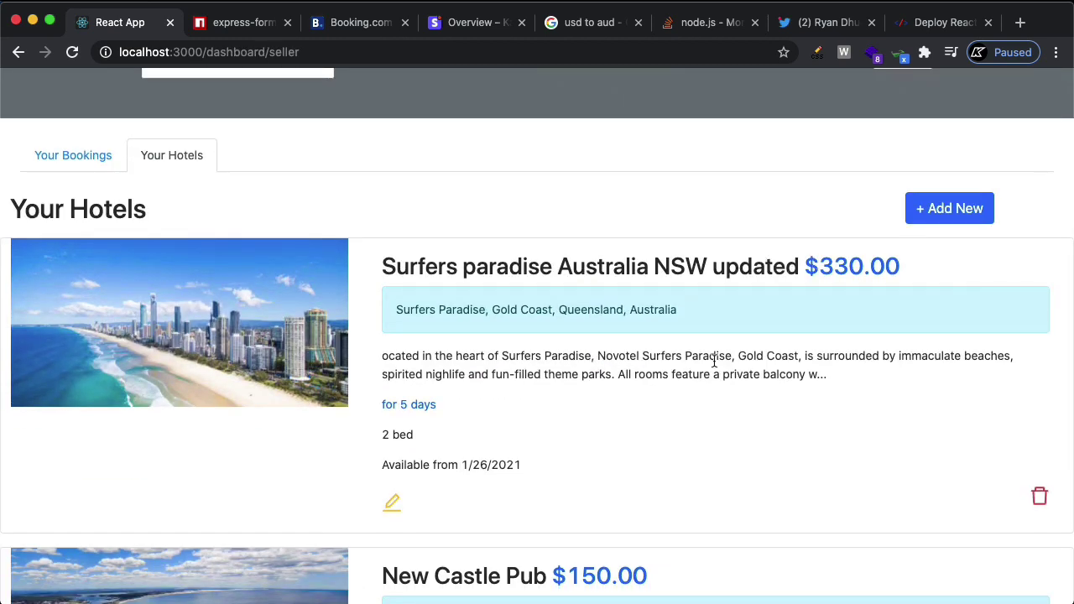
{"action": "left_click", "coordinate": [1039, 496]}
{"action": "left_click", "coordinate": [621, 144]}
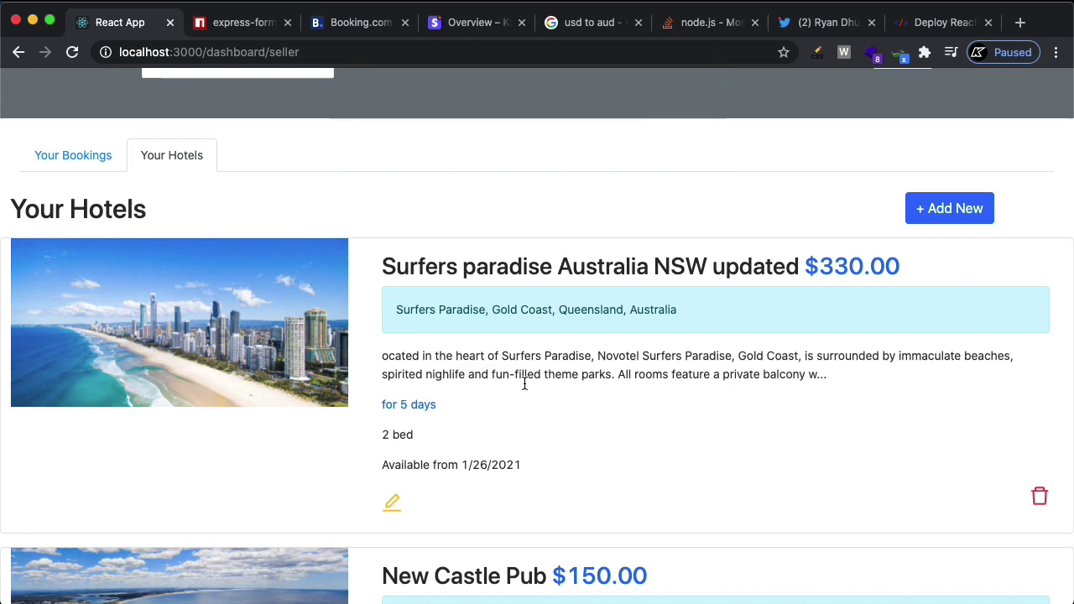
Step: Restore the title 'Surfers paradise Australia NSW', save, and return to the dashboard
{"action": "left_click", "coordinate": [391, 501]}
{"action": "left_click", "coordinate": [298, 312]}
{"action": "key", "text": "BackSpace"}
{"action": "key", "text": "BackSpace"}
{"action": "key", "text": "BackSpace"}
{"action": "scroll", "coordinate": [385, 377], "scroll_direction": "down", "scroll_amount": 3}
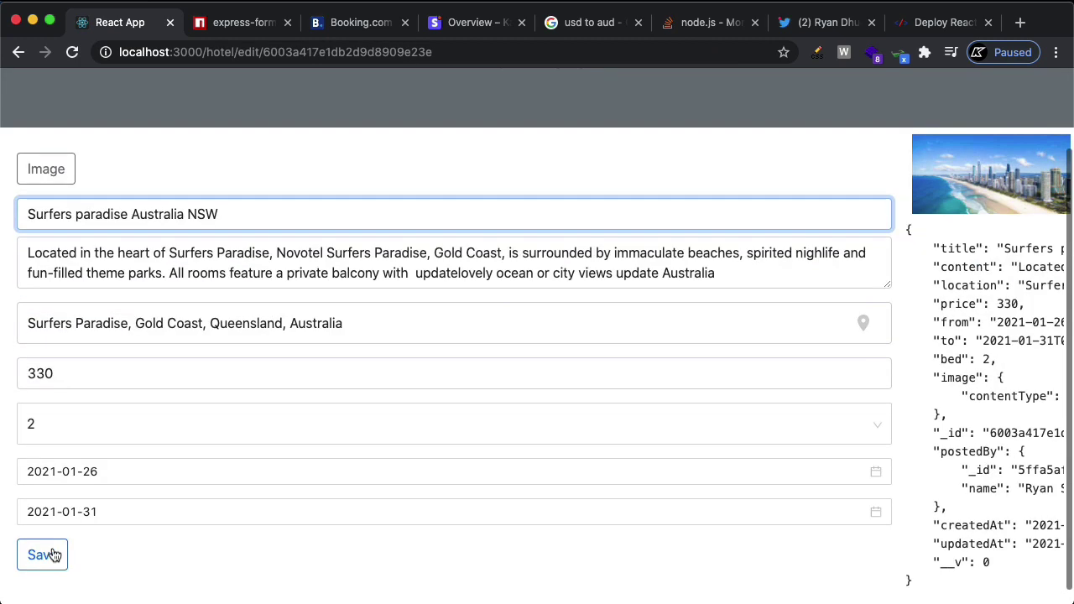
{"action": "left_click", "coordinate": [42, 559]}
{"action": "scroll", "coordinate": [336, 252], "scroll_direction": "up", "scroll_amount": 3}
{"action": "left_click", "coordinate": [29, 84]}
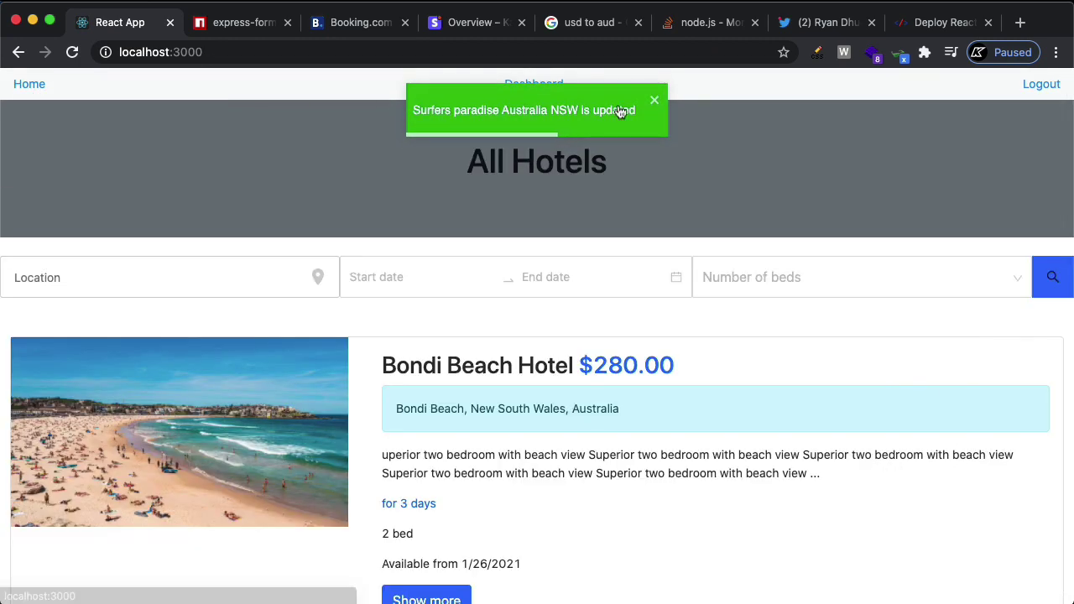
{"action": "left_click", "coordinate": [534, 84]}
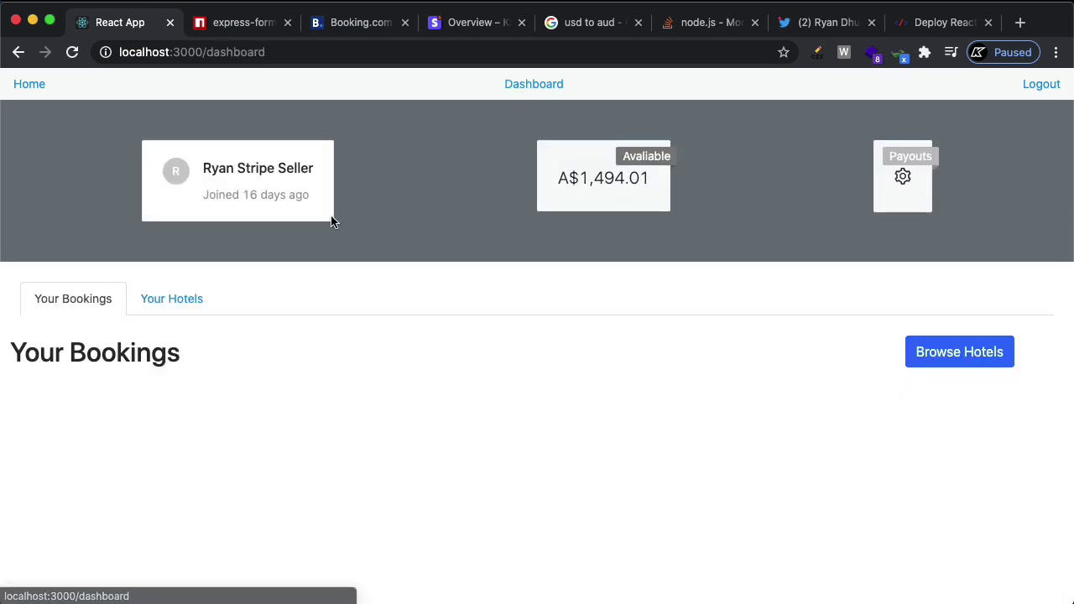
Step: Inspect the $1,494.01 AUD Stripe payouts balance and account details, then sign out
{"action": "left_click", "coordinate": [903, 178]}
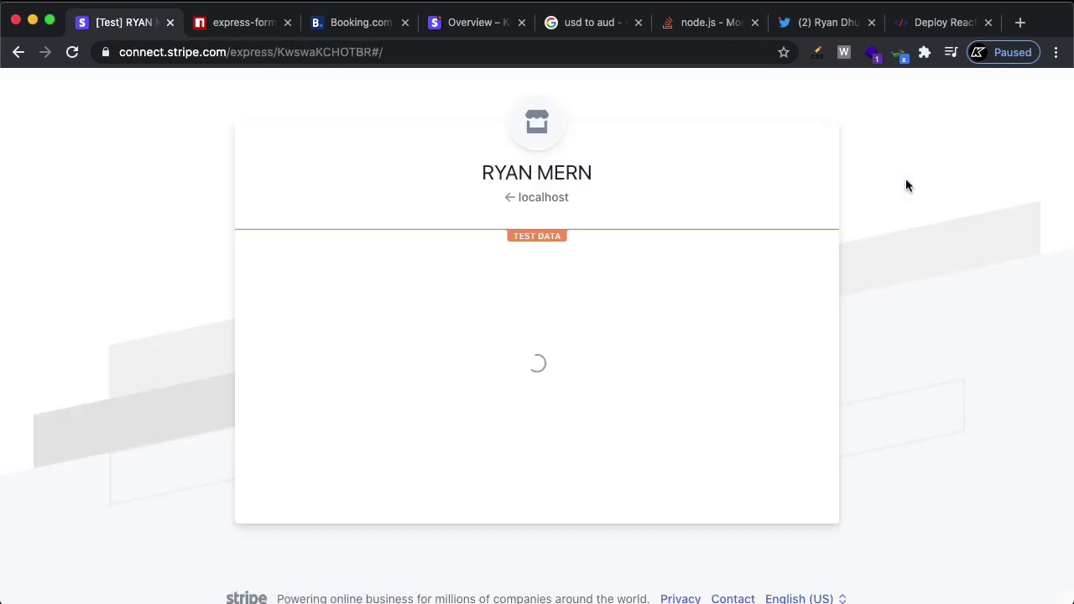
{"action": "scroll", "coordinate": [725, 347], "scroll_direction": "down", "scroll_amount": 3}
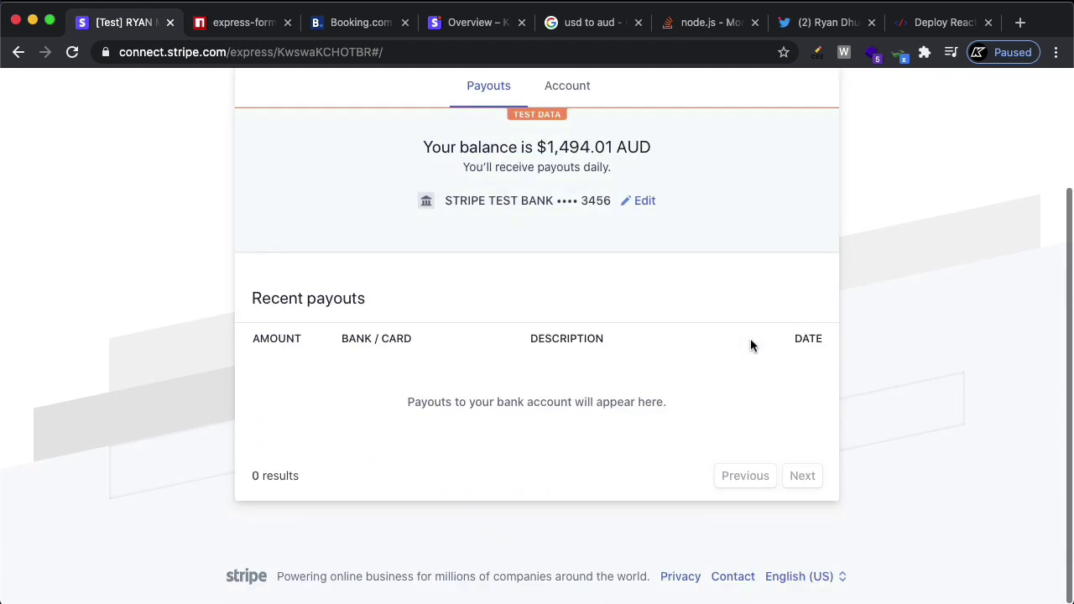
{"action": "scroll", "coordinate": [750, 344], "scroll_direction": "up", "scroll_amount": 3}
{"action": "left_click", "coordinate": [568, 243]}
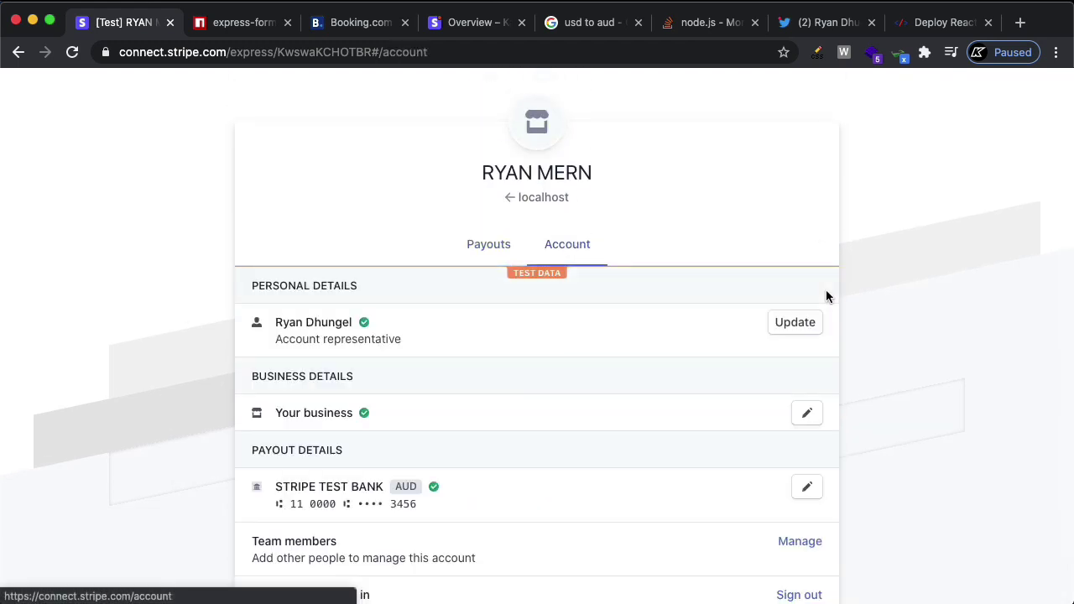
{"action": "scroll", "coordinate": [692, 278], "scroll_direction": "down", "scroll_amount": 2}
{"action": "left_click", "coordinate": [798, 477]}
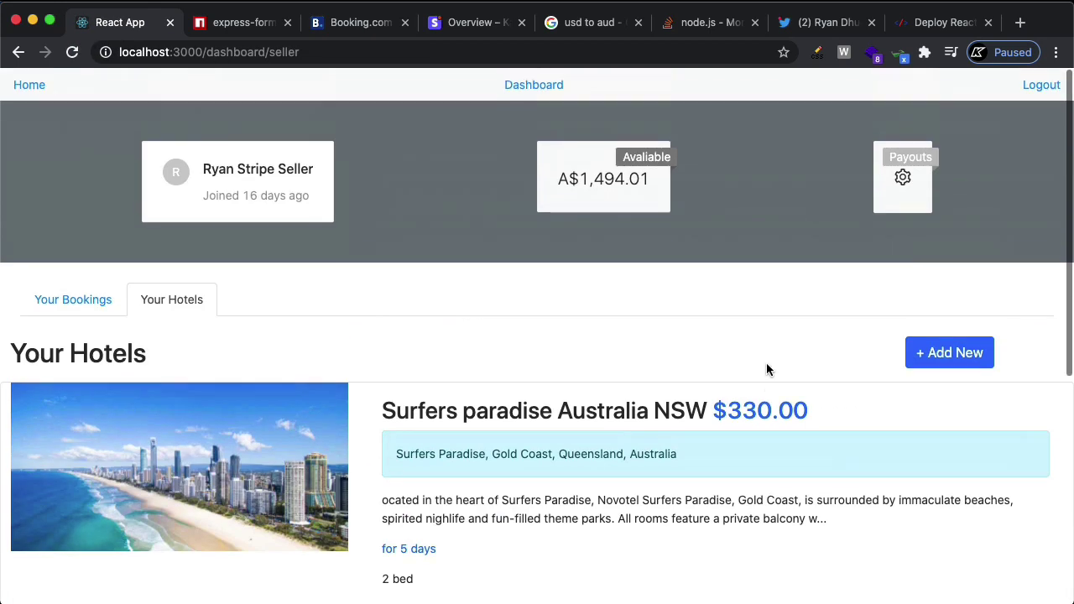
Step: Open the Add New hotel page briefly, then log out of the seller account
{"action": "left_click", "coordinate": [949, 352]}
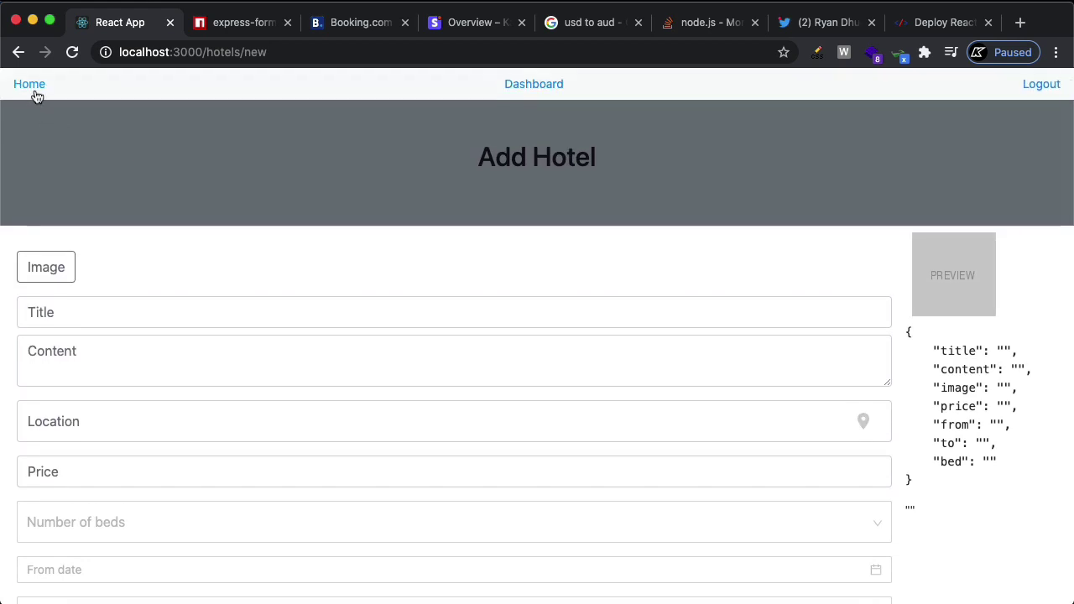
{"action": "left_click", "coordinate": [30, 87]}
{"action": "left_click", "coordinate": [1041, 86]}
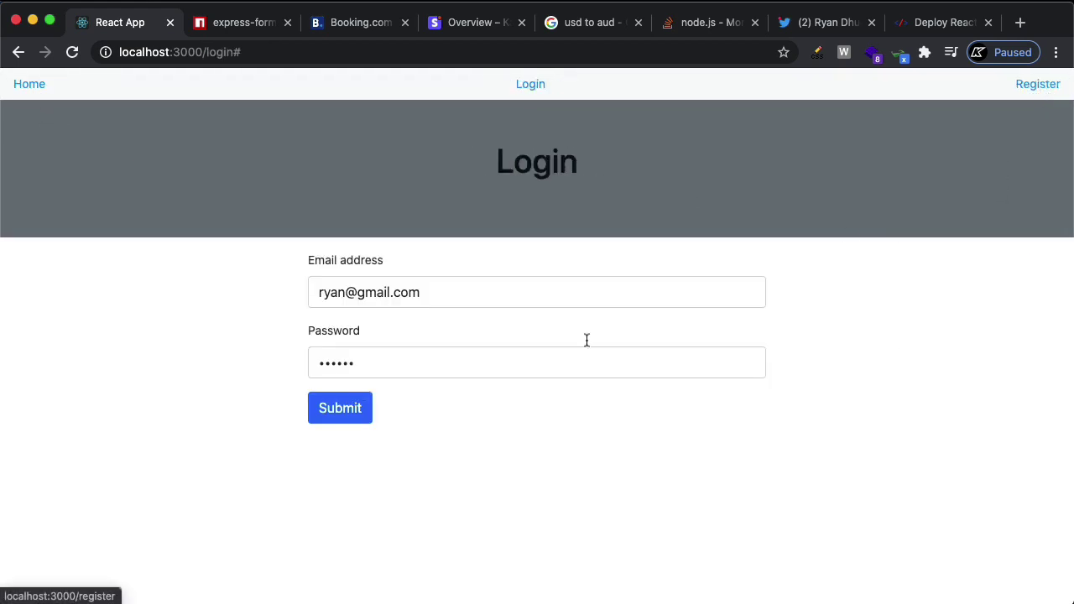
{"action": "left_click", "coordinate": [30, 84]}
{"action": "type", "text": "w ca"}
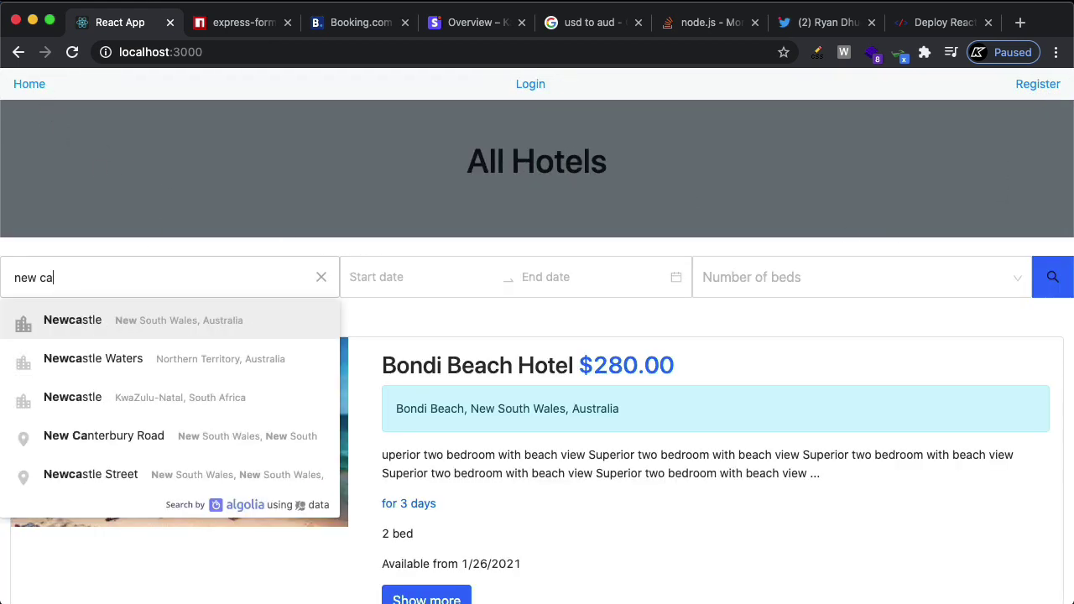
Step: Search Newcastle, New South Wales for one bed, 31 January to 1 February
{"action": "left_click", "coordinate": [203, 327]}
{"action": "left_click", "coordinate": [389, 277]}
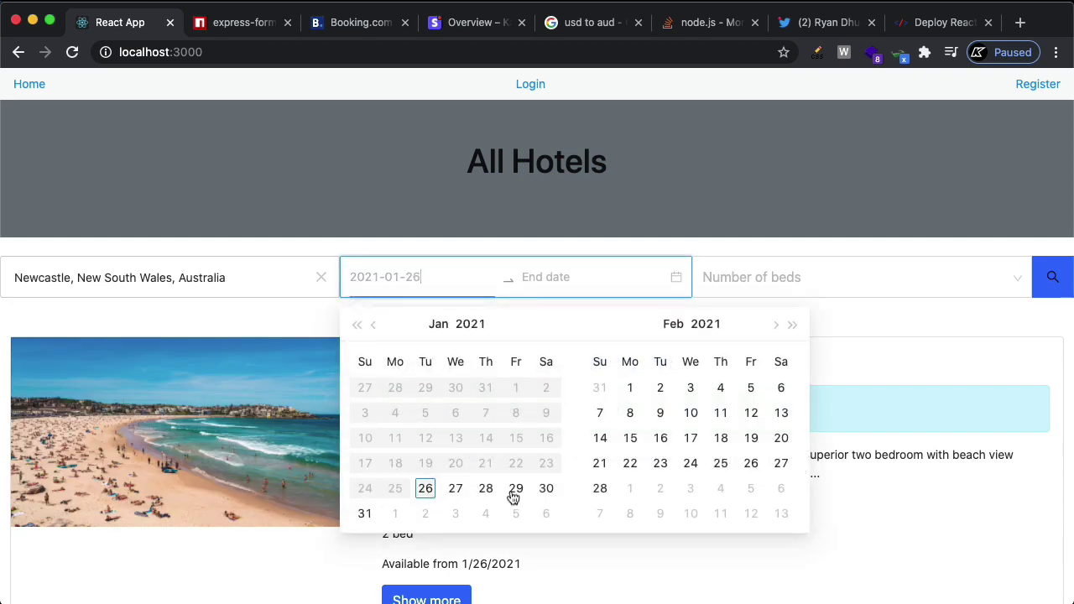
{"action": "left_click", "coordinate": [365, 513]}
{"action": "left_click", "coordinate": [630, 387]}
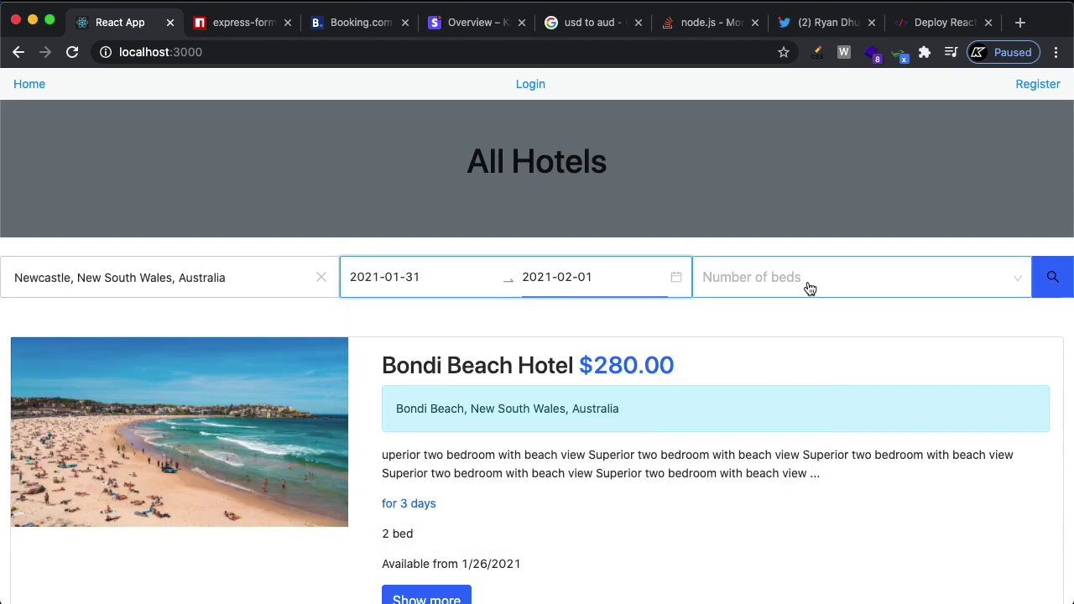
{"action": "left_click", "coordinate": [806, 277]}
{"action": "left_click", "coordinate": [705, 316]}
{"action": "left_click", "coordinate": [1052, 277]}
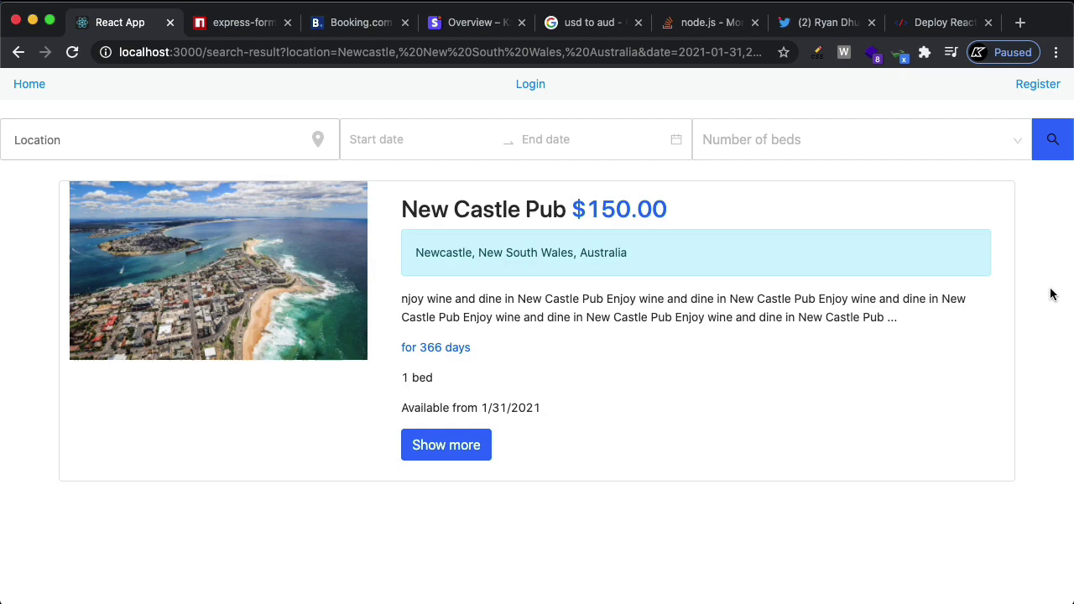
Step: Visit the Register and Login pages, then return to All Hotels
{"action": "left_click", "coordinate": [1038, 84]}
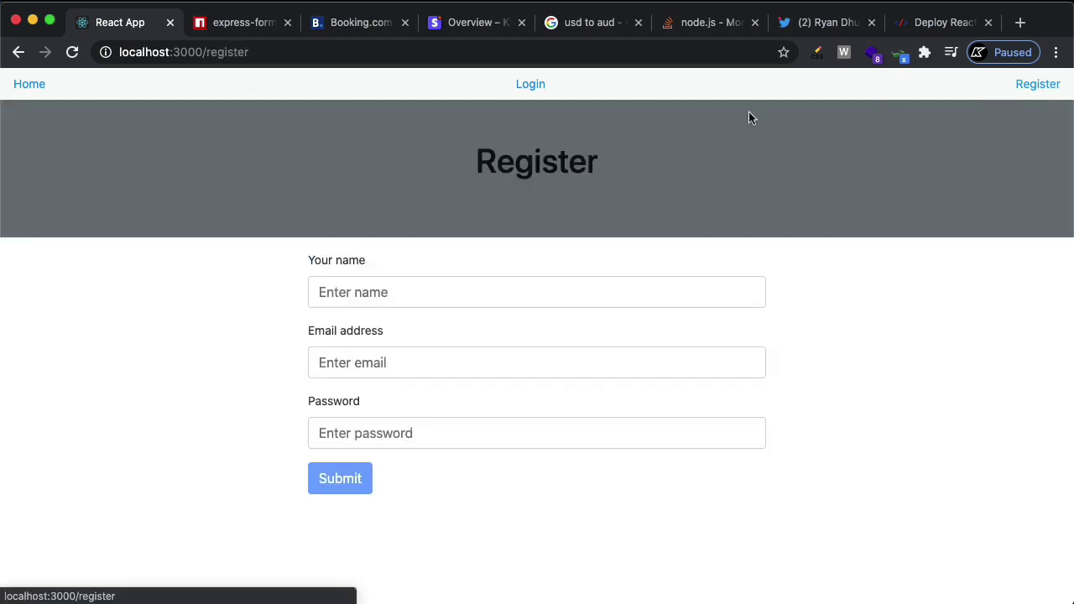
{"action": "left_click", "coordinate": [530, 84]}
{"action": "left_click", "coordinate": [30, 84]}
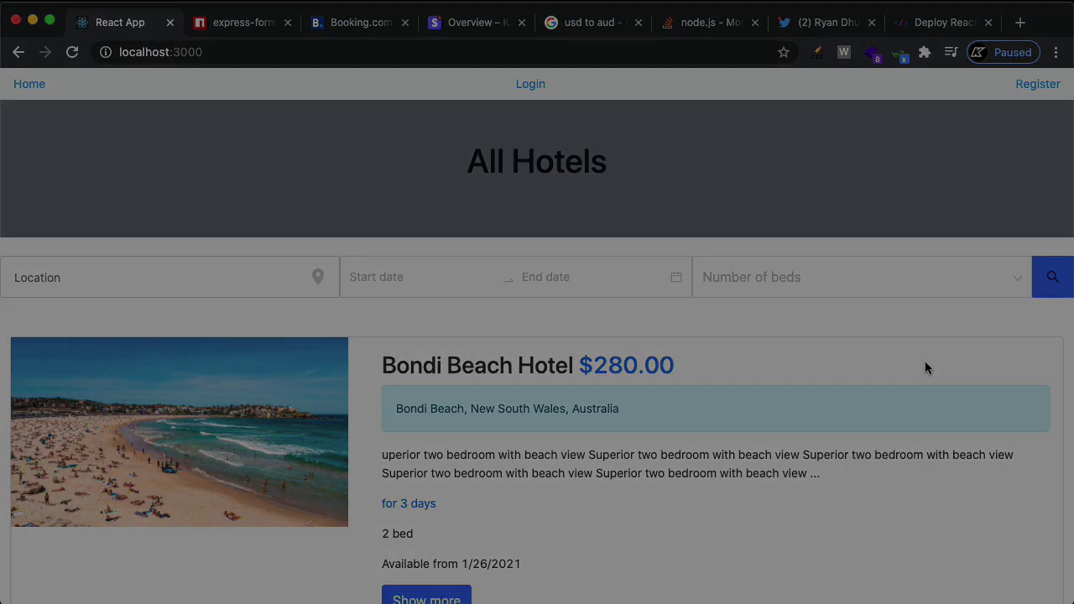